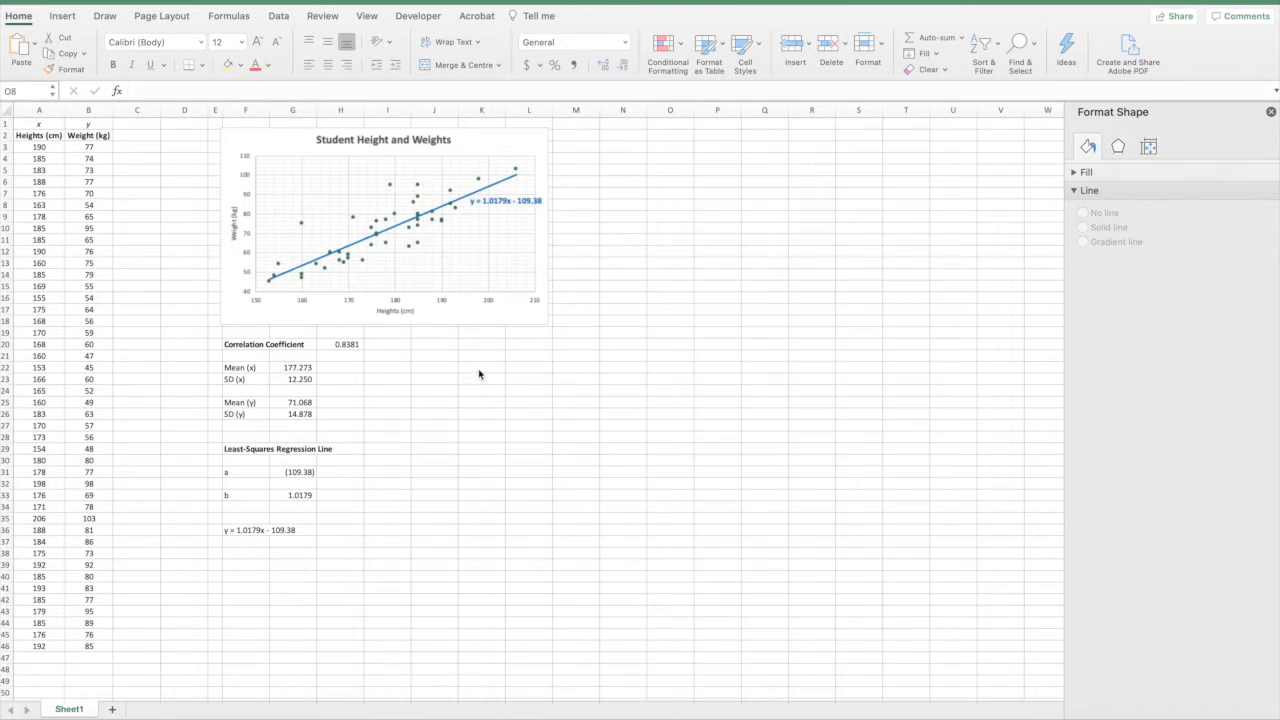
- Add the column headings "Predicted y Value" in C2 and "Residual" in D2
{"action": "left_click", "coordinate": [133, 138]}
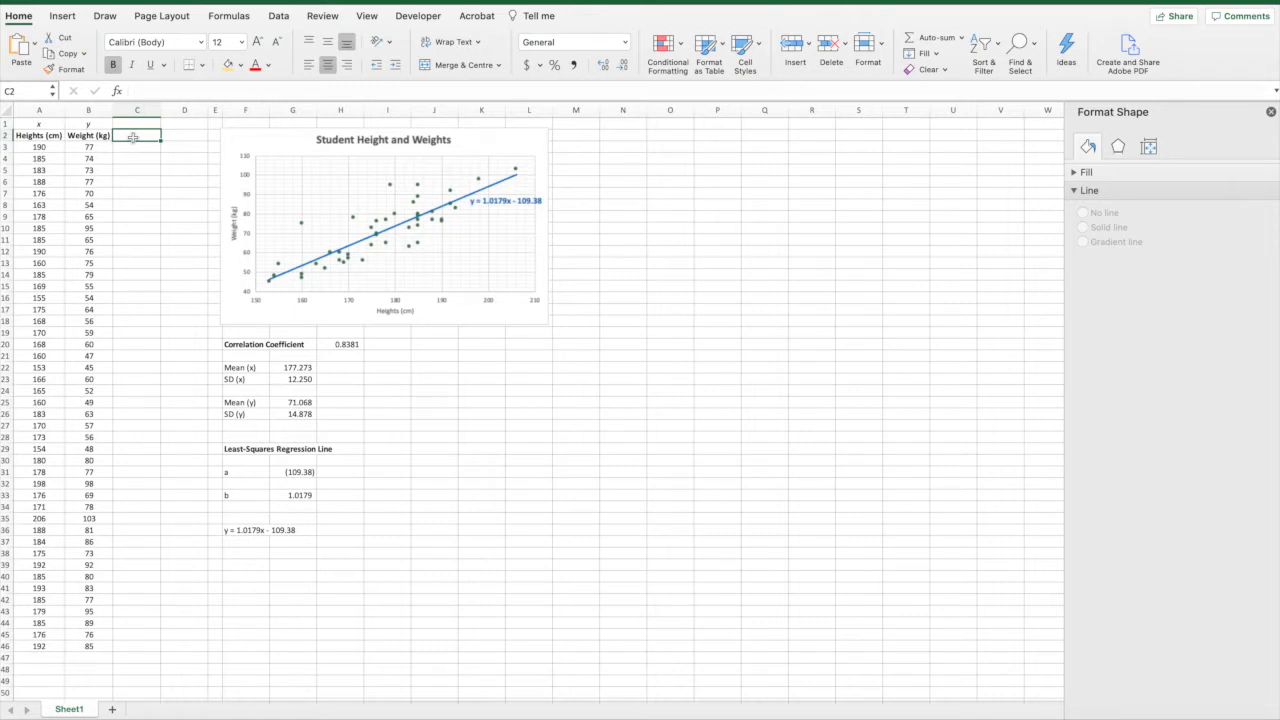
{"action": "type", "text": "Predicted y Value"}
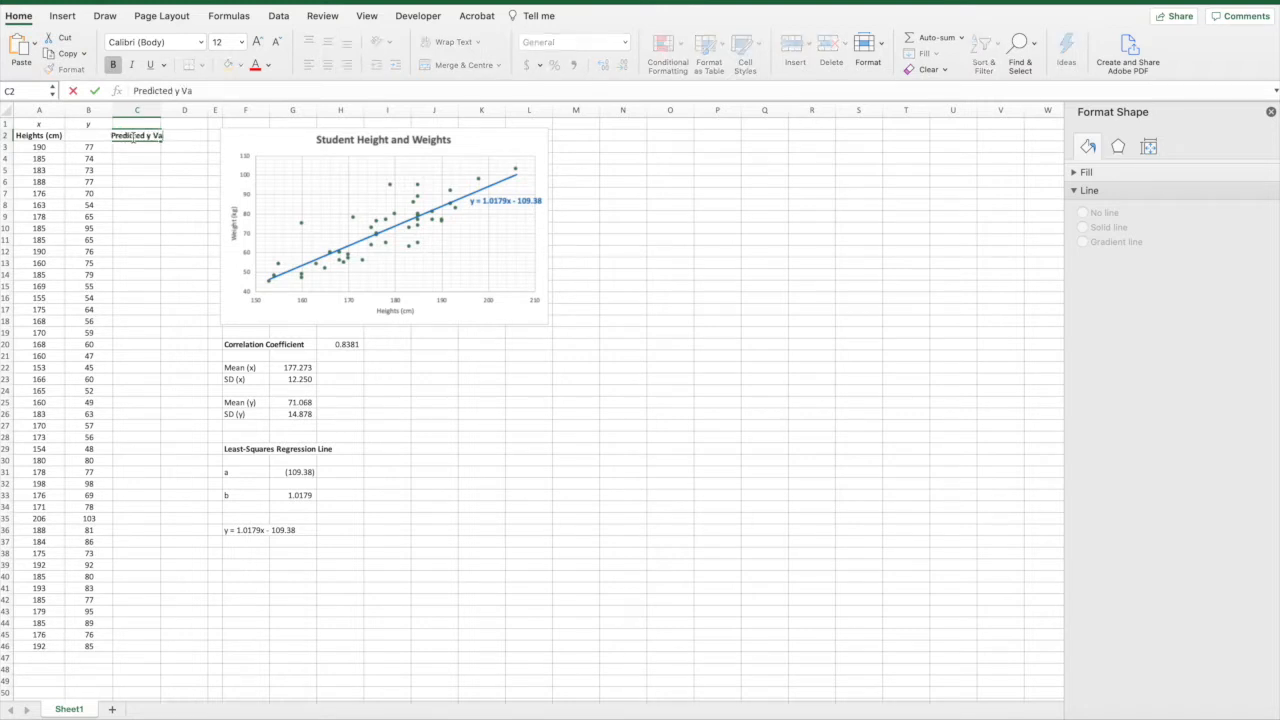
{"action": "key", "text": "Return"}
{"action": "key", "text": "Up"}
{"action": "key", "text": "Right"}
{"action": "type", "text": "Residual"}
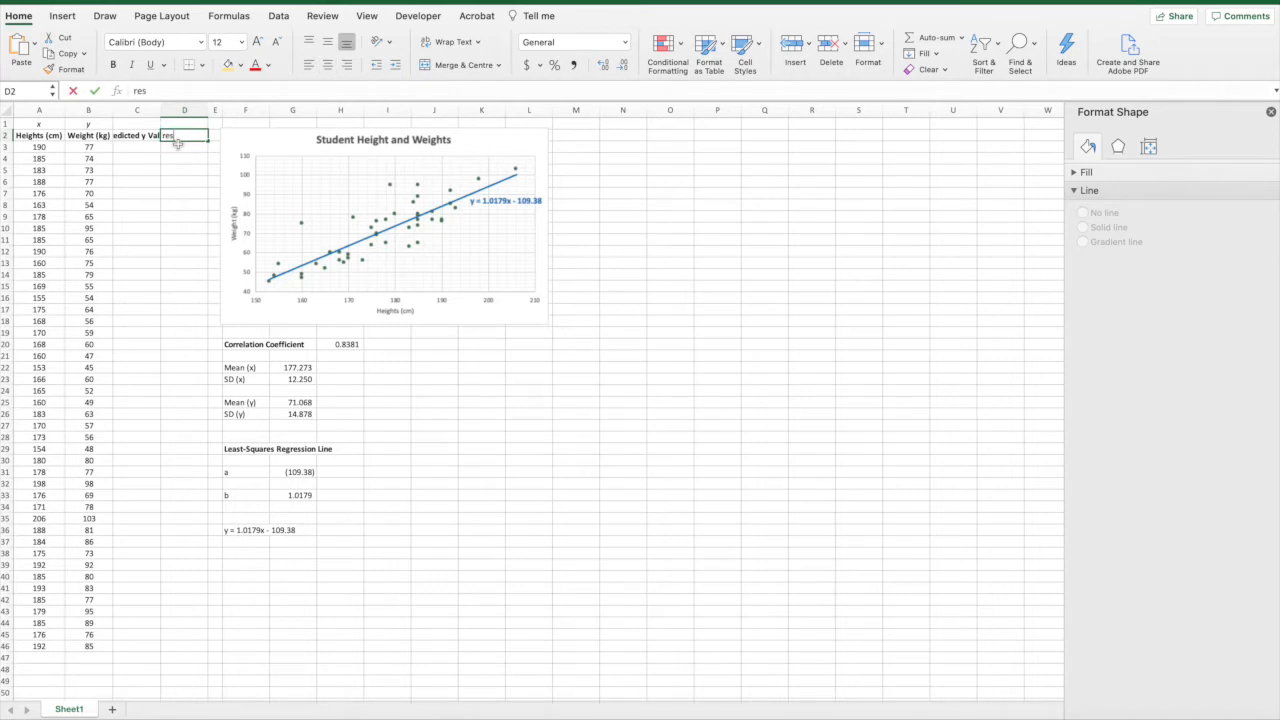
- Calculate the first predicted y value in C3 with the regression formula =1.0179*A3-109.38
{"action": "left_click", "coordinate": [145, 148]}
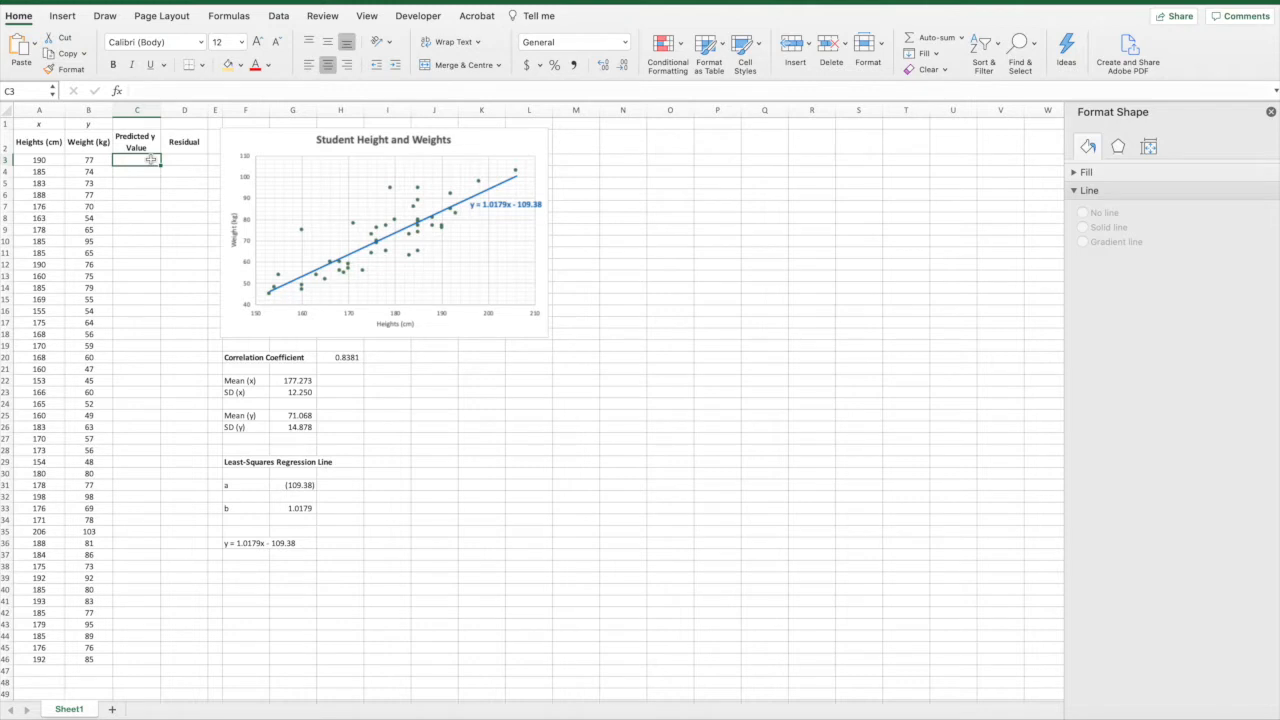
{"action": "type", "text": "=1"}
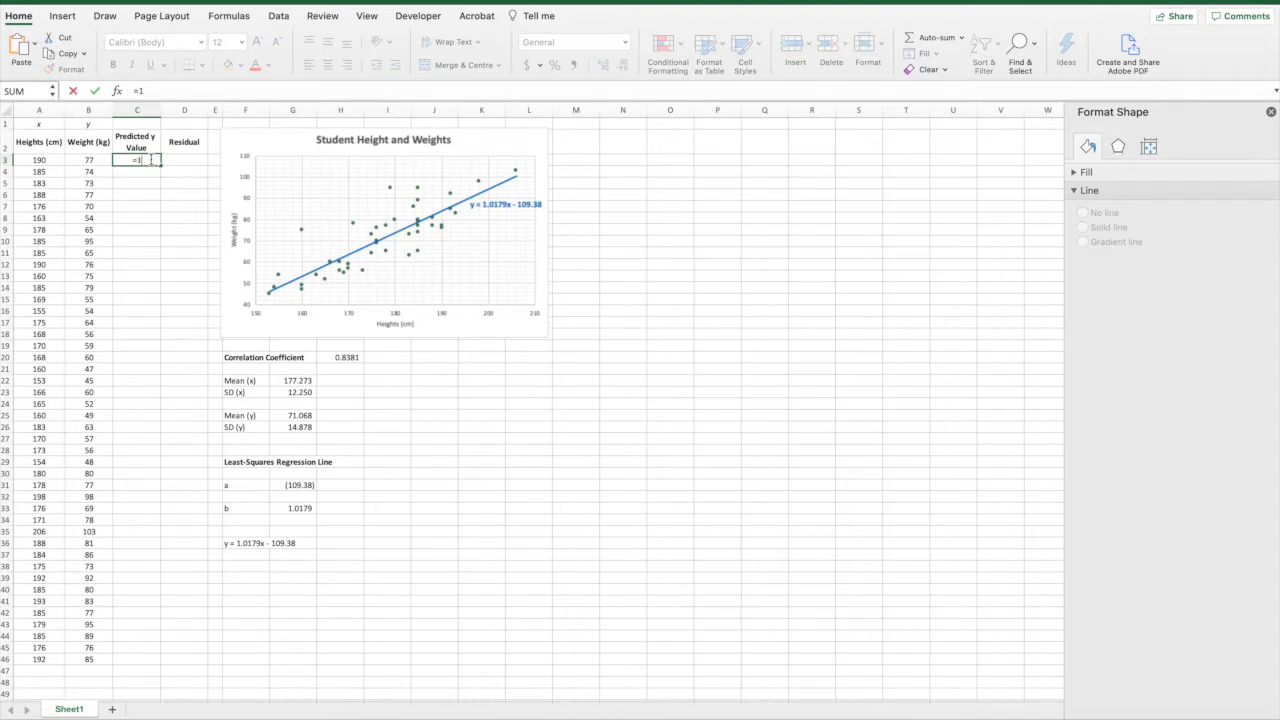
{"action": "type", "text": ".0179*"}
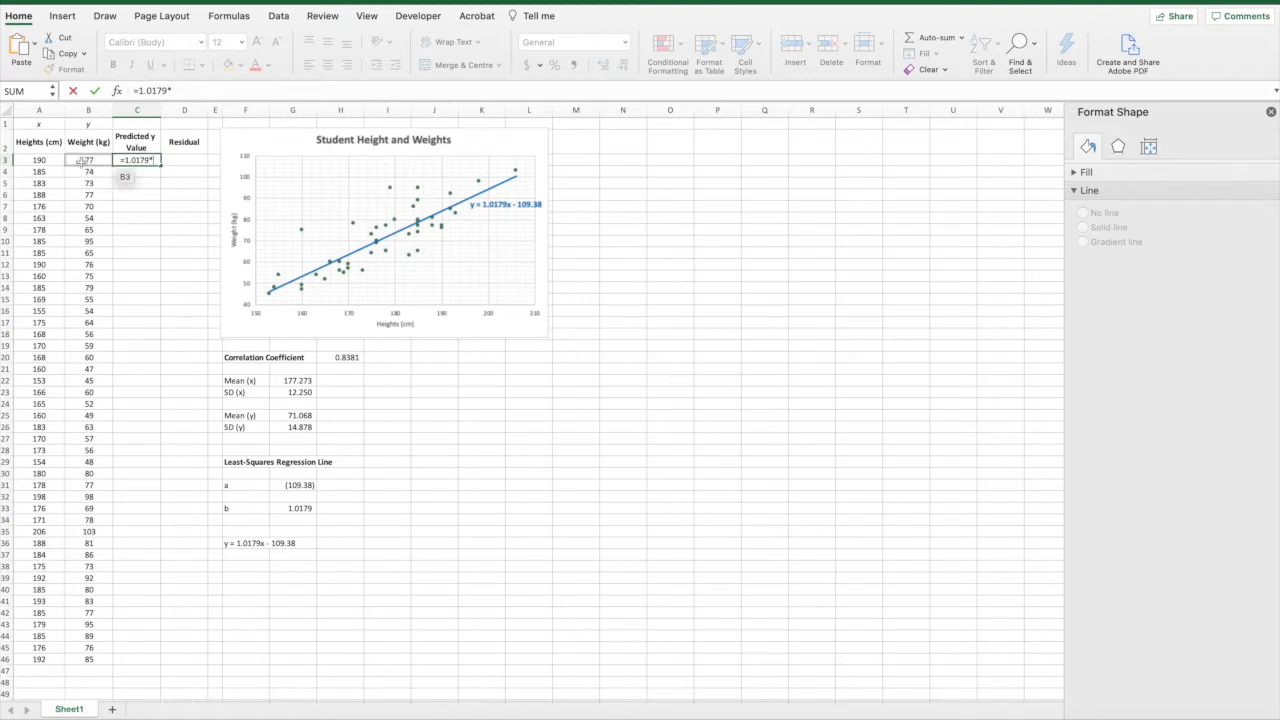
{"action": "left_click", "coordinate": [52, 160]}
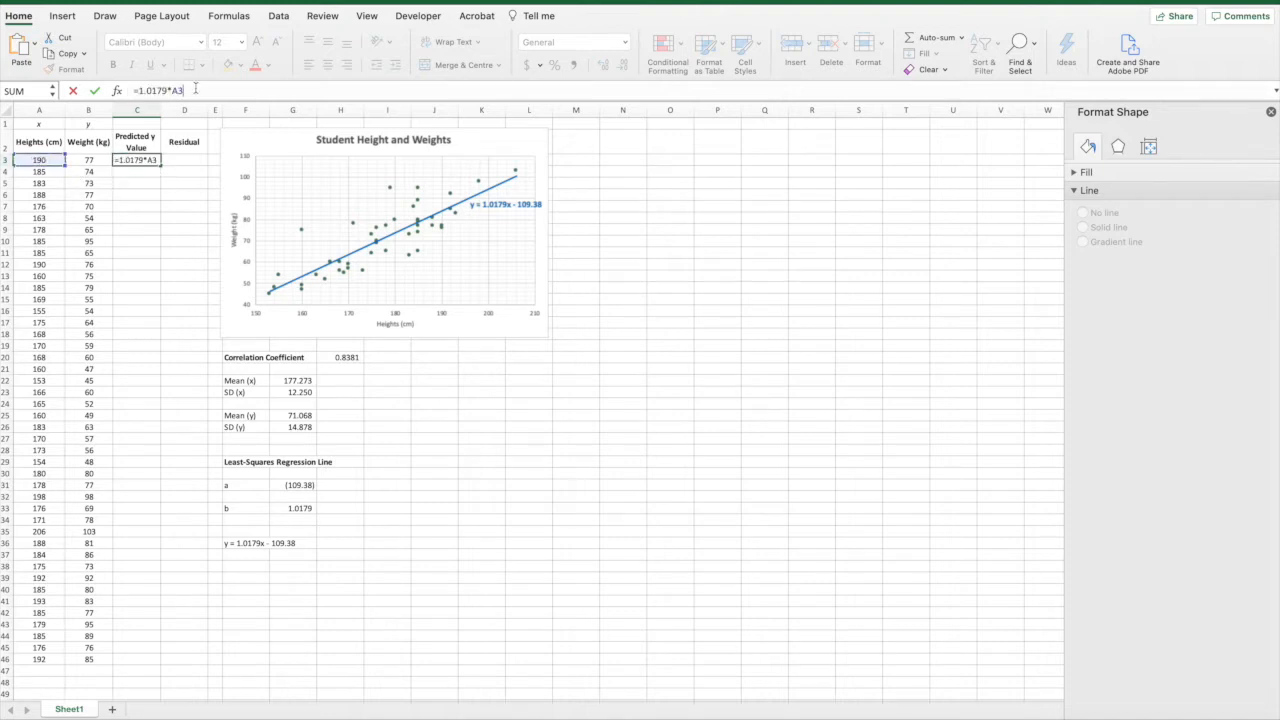
{"action": "type", "text": "-109.38"}
{"action": "key", "text": "Return"}
{"action": "key", "text": "Up"}
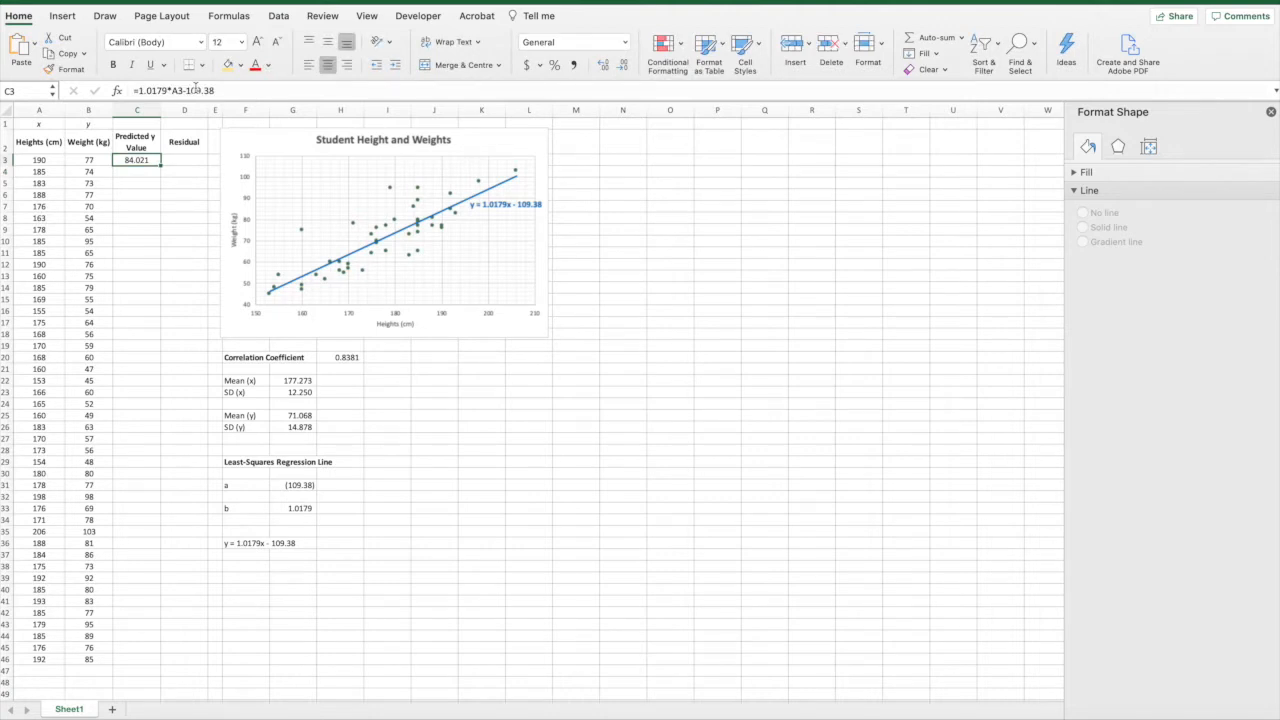
- Calculate the first residual in D3 as actual minus predicted weight with =B3-C3
{"action": "key", "text": "Right"}
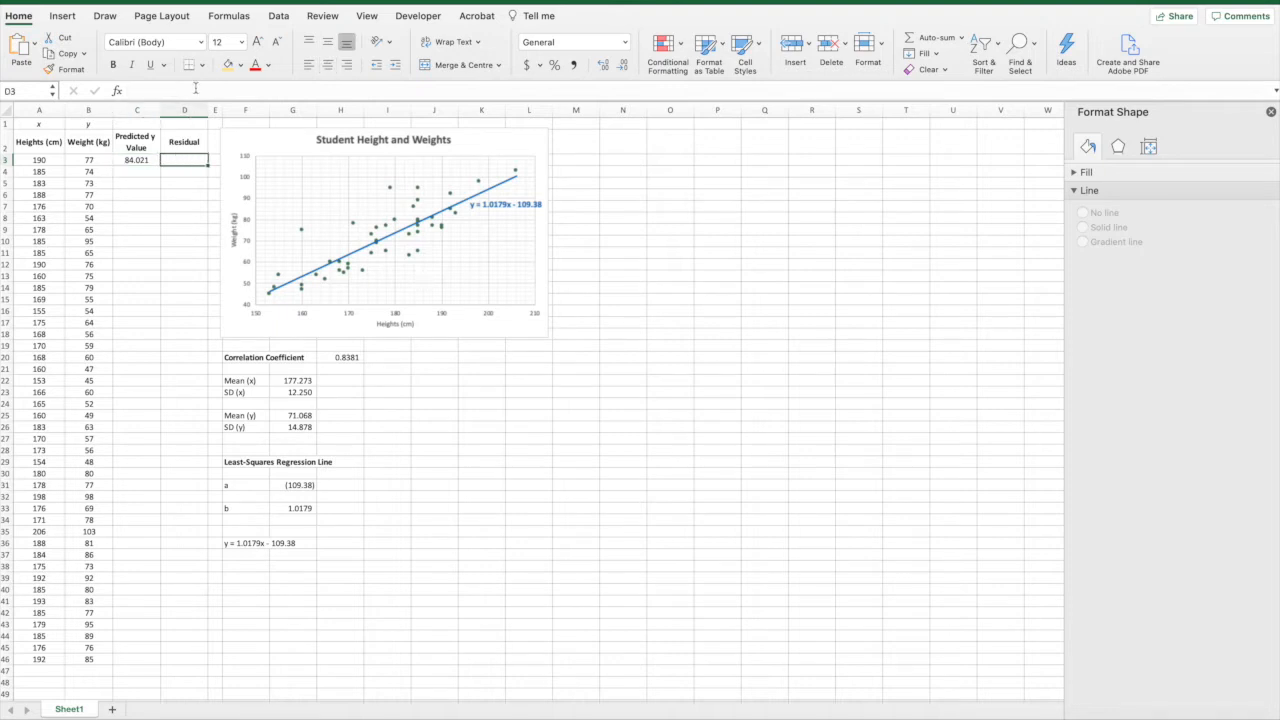
{"action": "type", "text": "="}
{"action": "left_click", "coordinate": [100, 160]}
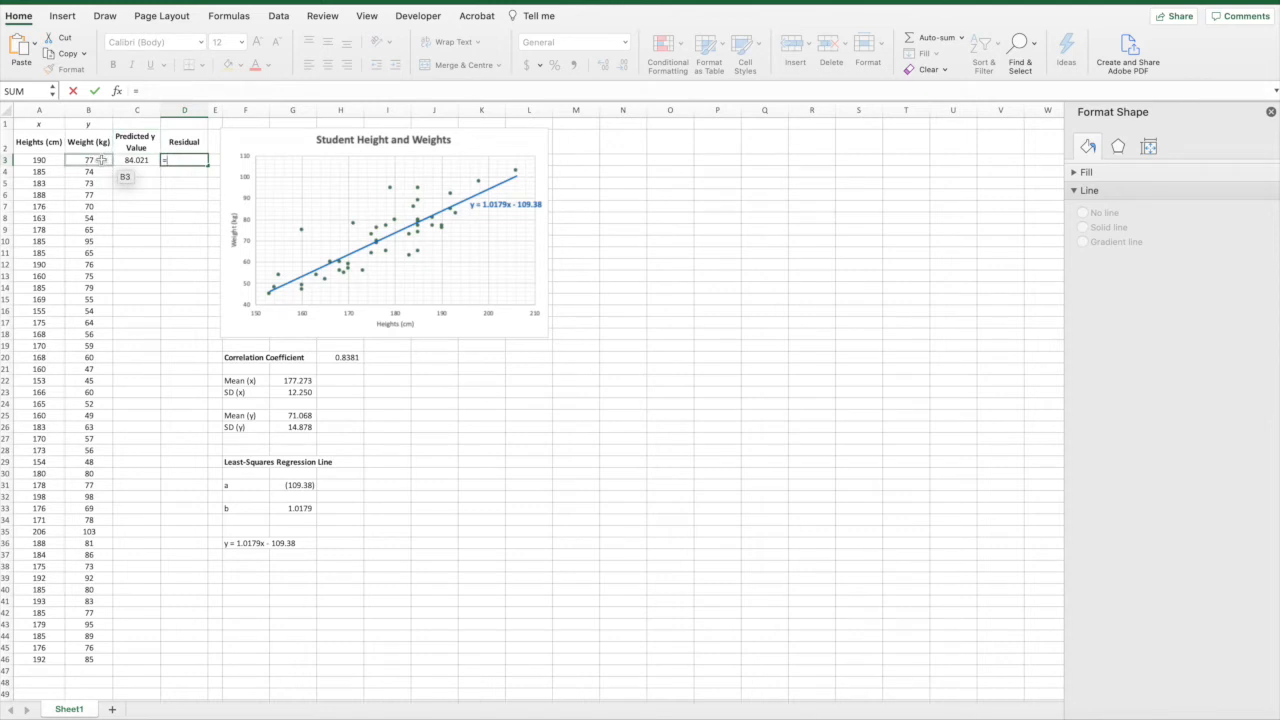
{"action": "left_click", "coordinate": [100, 160]}
{"action": "type", "text": "-"}
{"action": "left_click", "coordinate": [132, 158]}
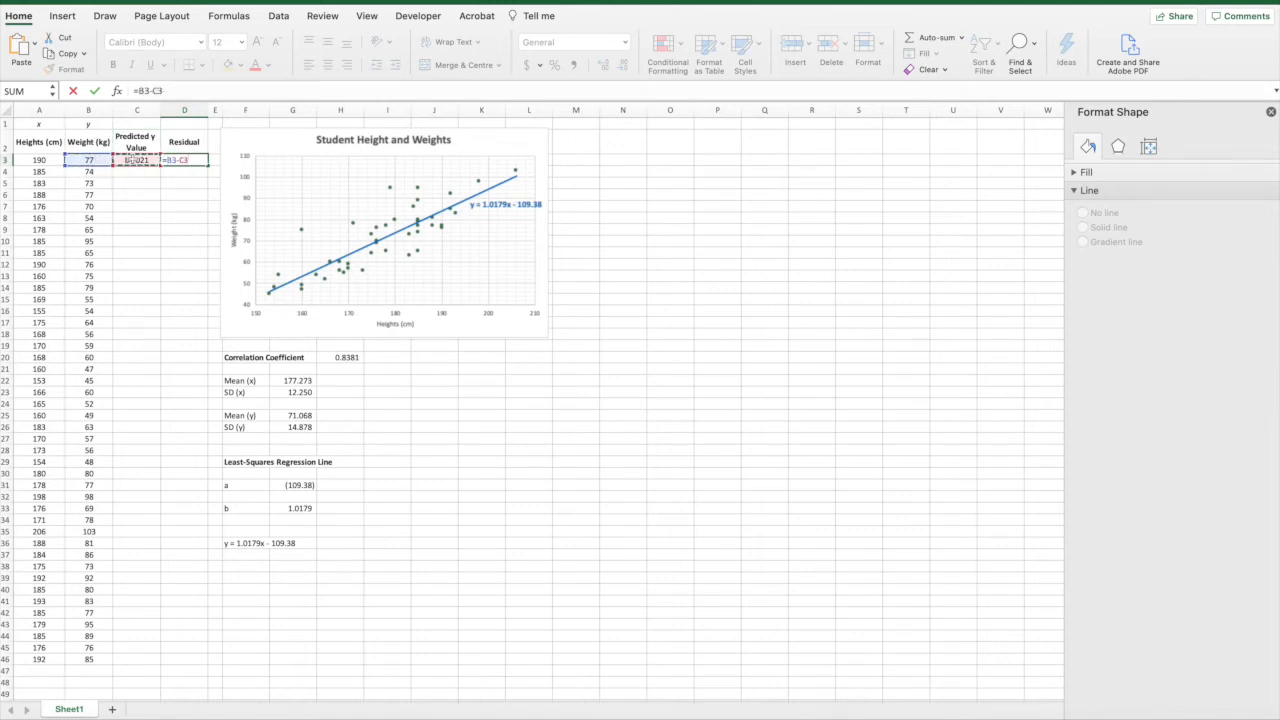
{"action": "key", "text": "Return"}
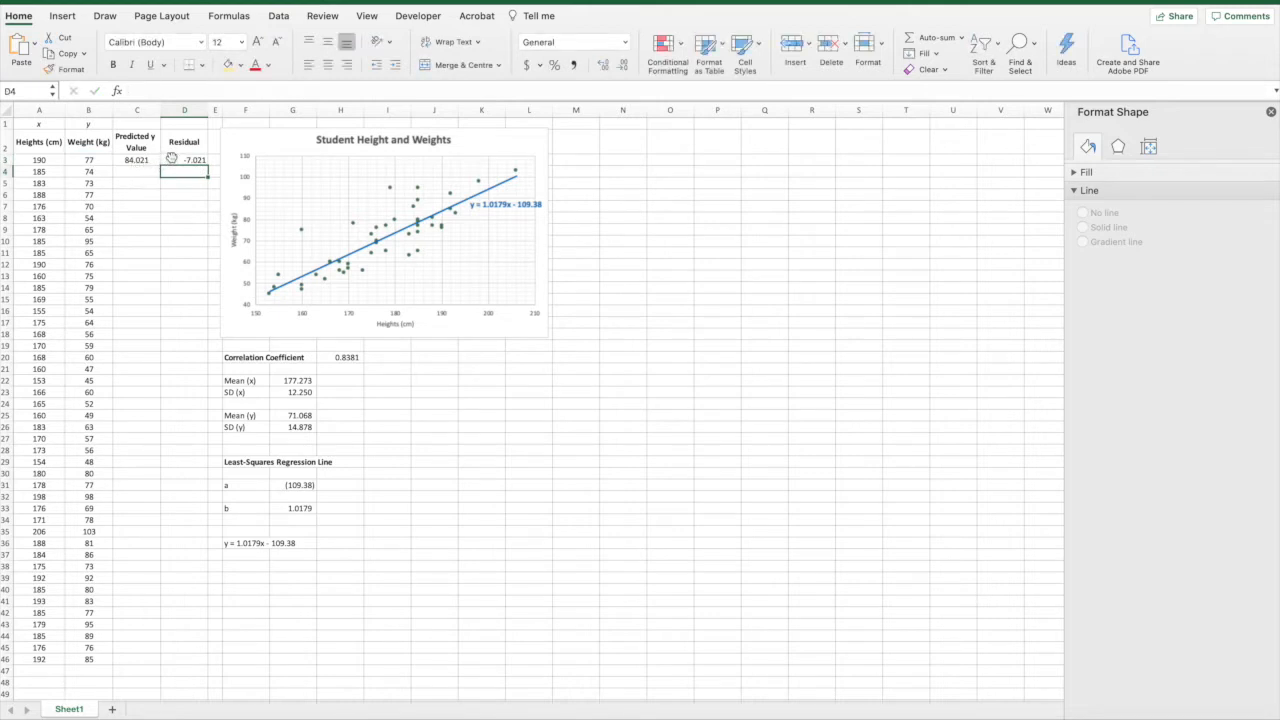
- Fill the predicted value and residual formulas from C3:D3 down to row 46
{"action": "left_click", "coordinate": [172, 159]}
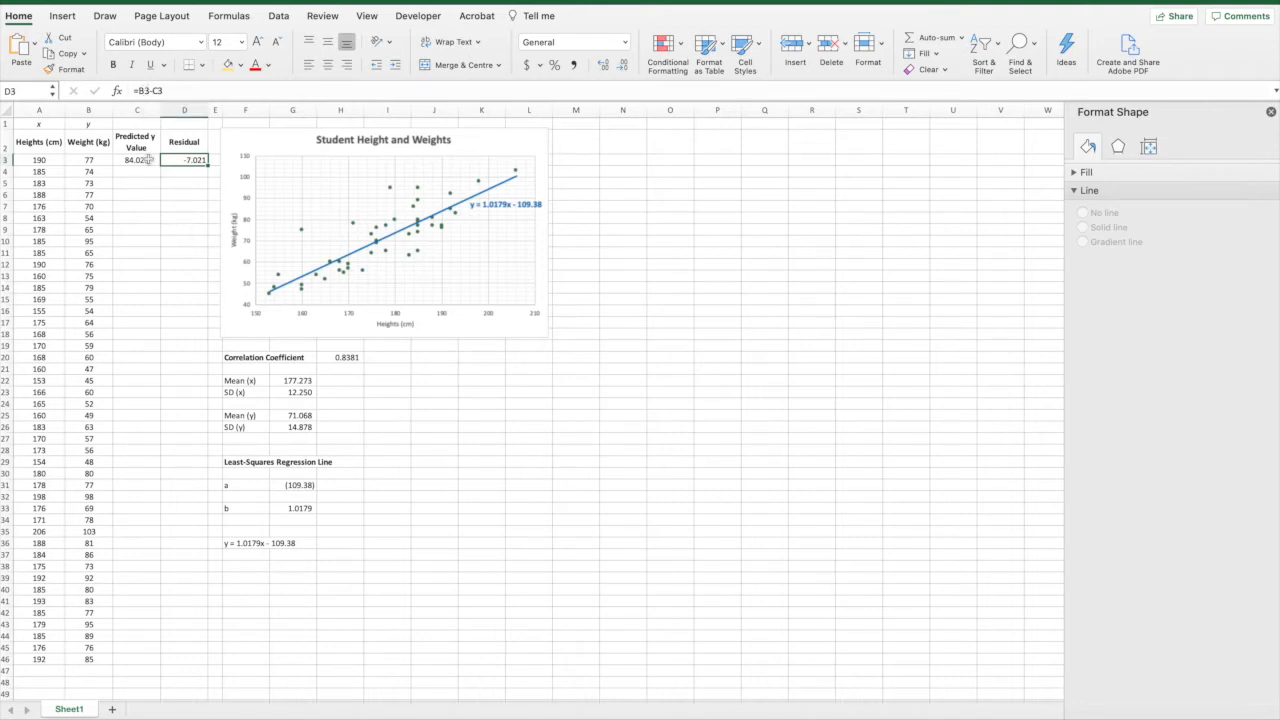
{"action": "left_click_drag", "start_coordinate": [146, 159], "coordinate": [177, 159]}
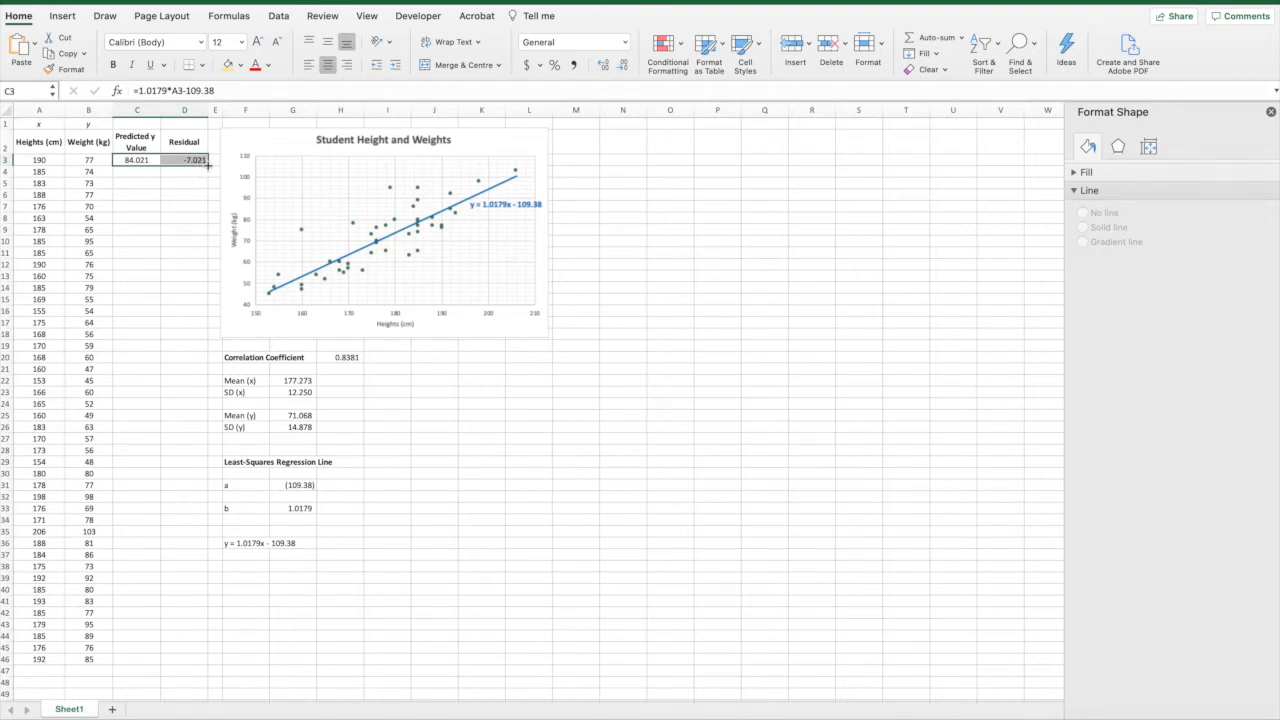
{"action": "left_click_drag", "start_coordinate": [208, 166], "coordinate": [158, 665]}
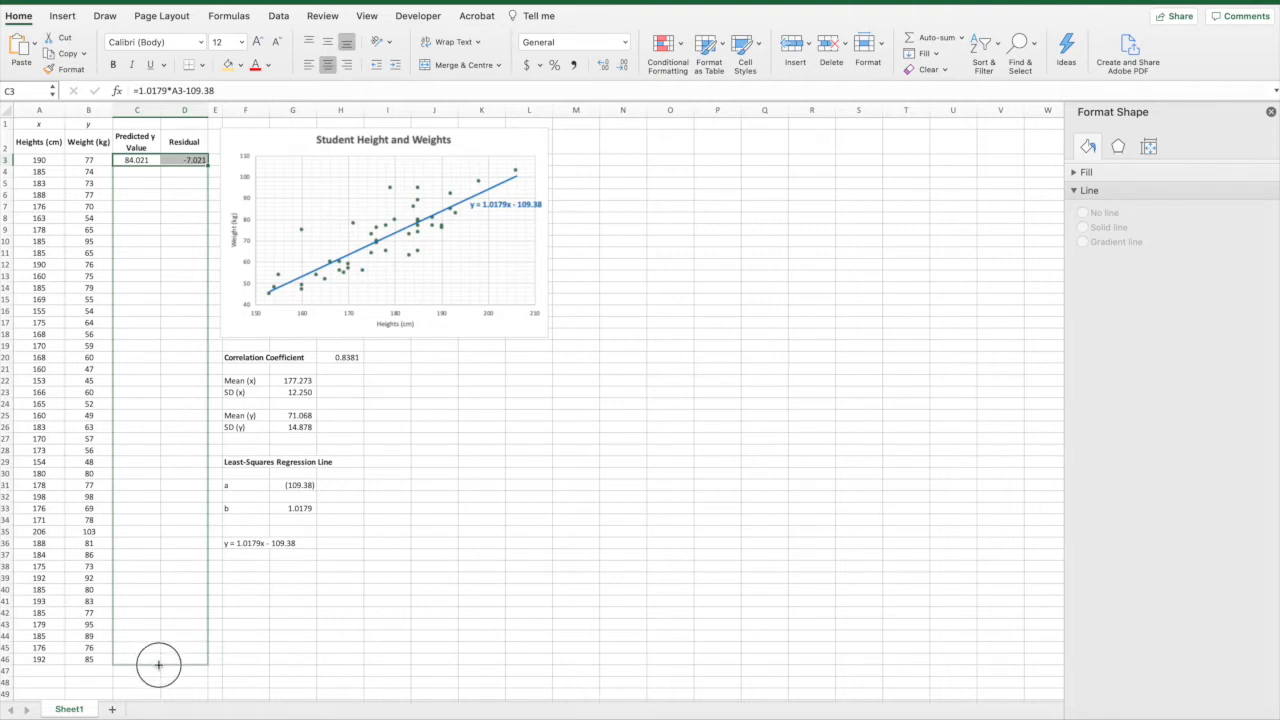
{"action": "left_click_drag", "start_coordinate": [158, 665], "coordinate": [158, 665]}
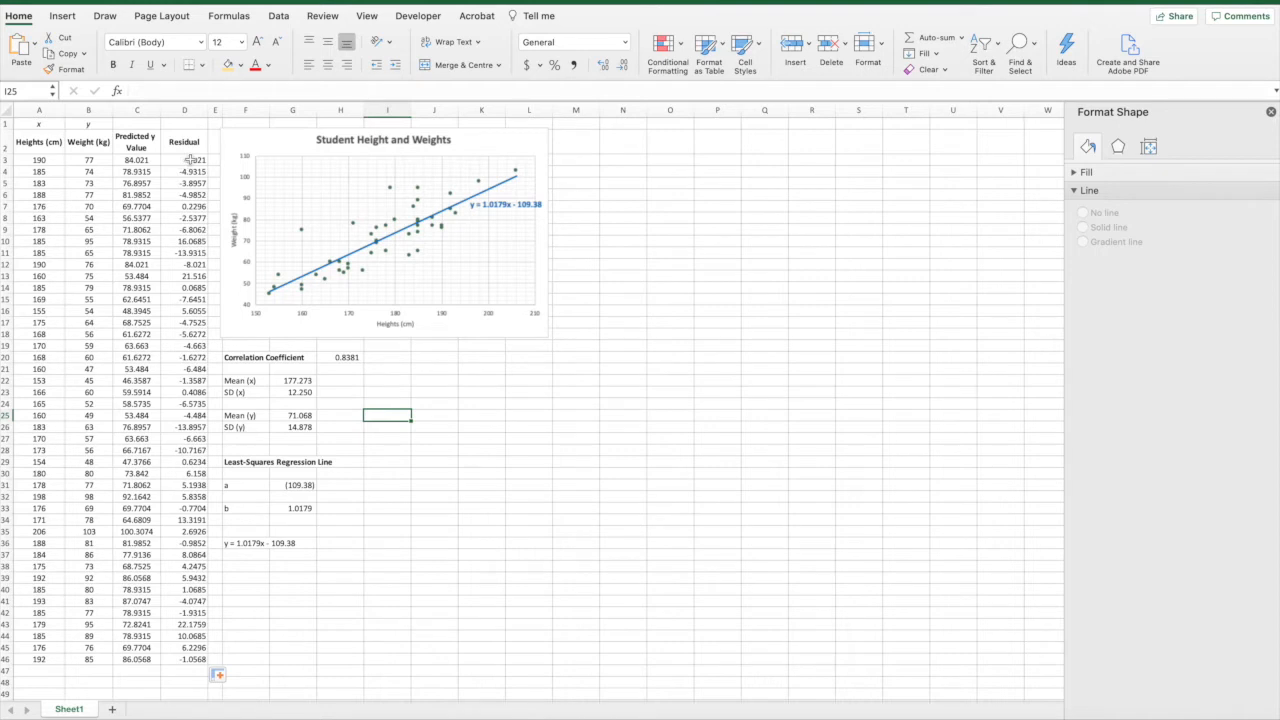
- Insert a markers-only scatter chart of heights A3:A46 against residuals D3:D46 and enlarge it beside the regression results
{"action": "left_click_drag", "start_coordinate": [190, 160], "coordinate": [183, 657]}
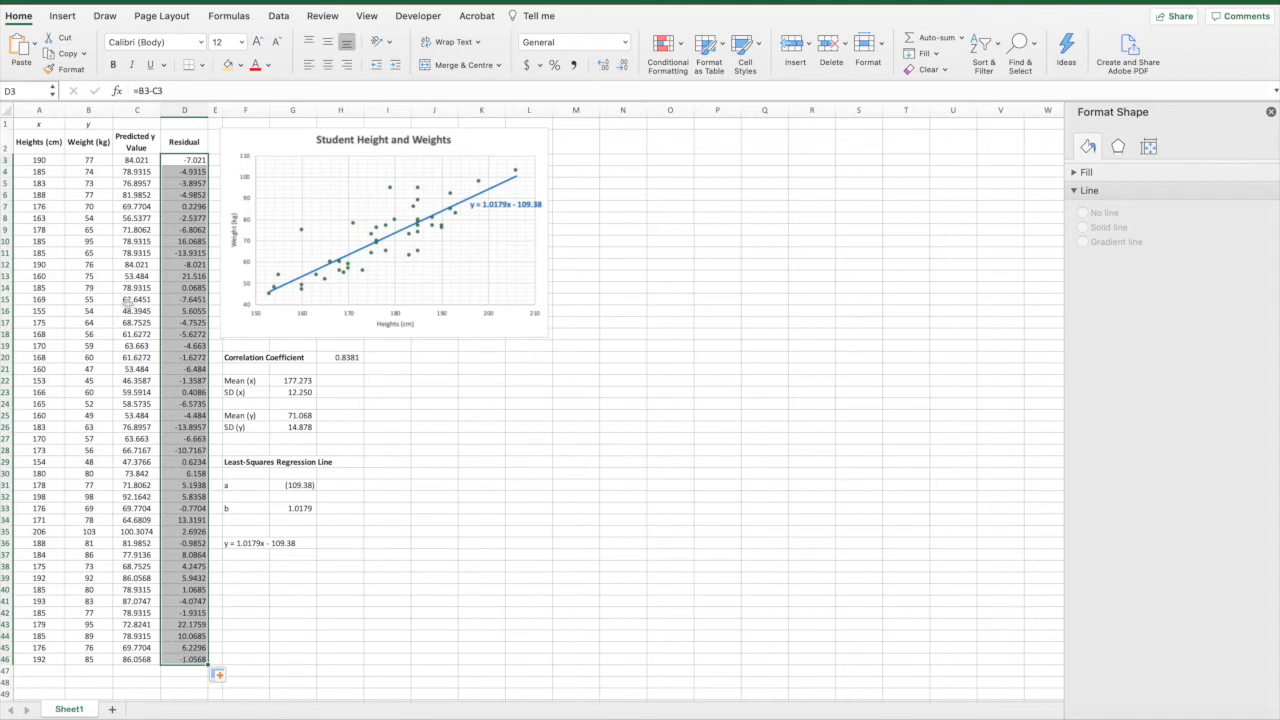
{"action": "left_click_drag", "start_coordinate": [54, 159], "coordinate": [34, 659]}
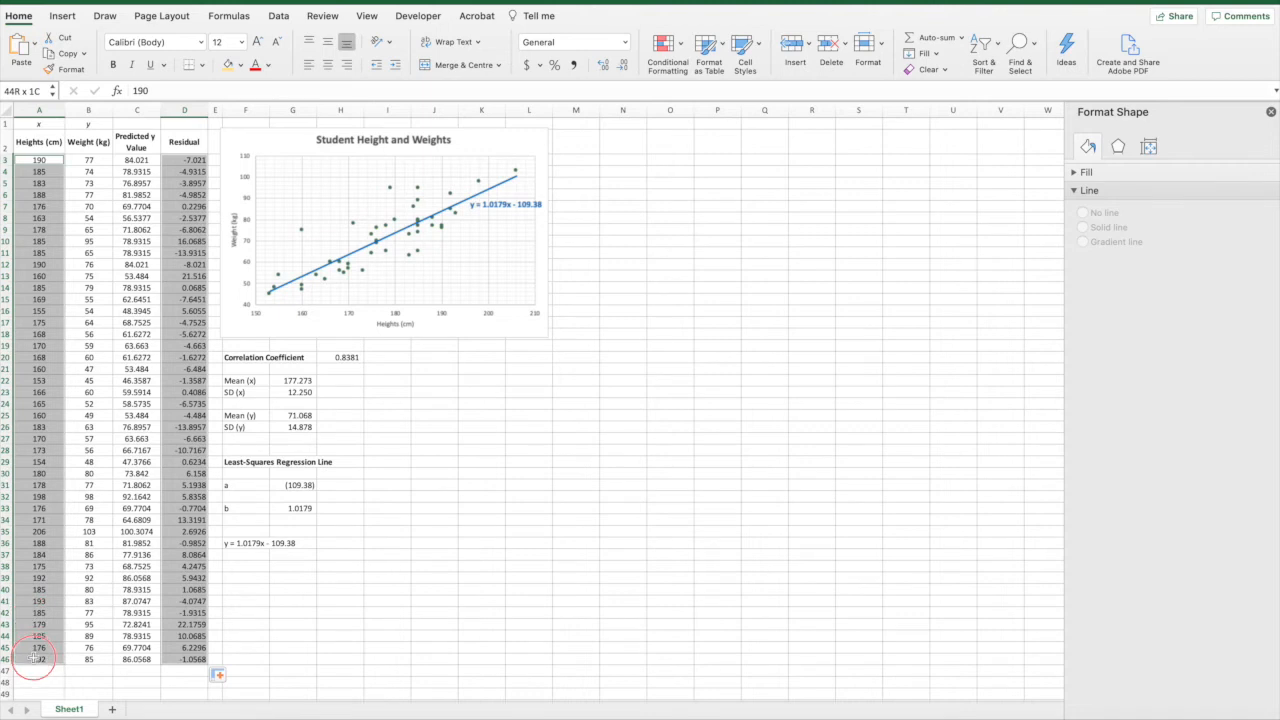
{"action": "left_click_drag", "start_coordinate": [34, 659], "coordinate": [33, 659]}
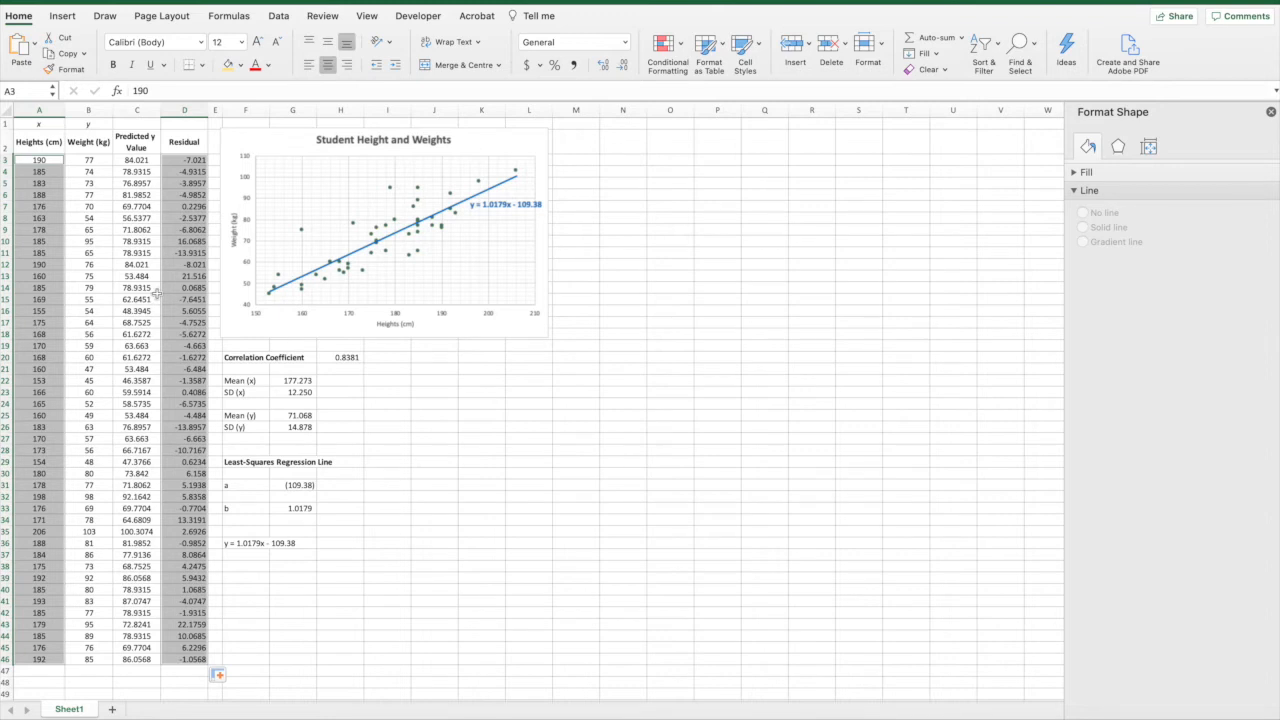
{"action": "left_click", "coordinate": [64, 17]}
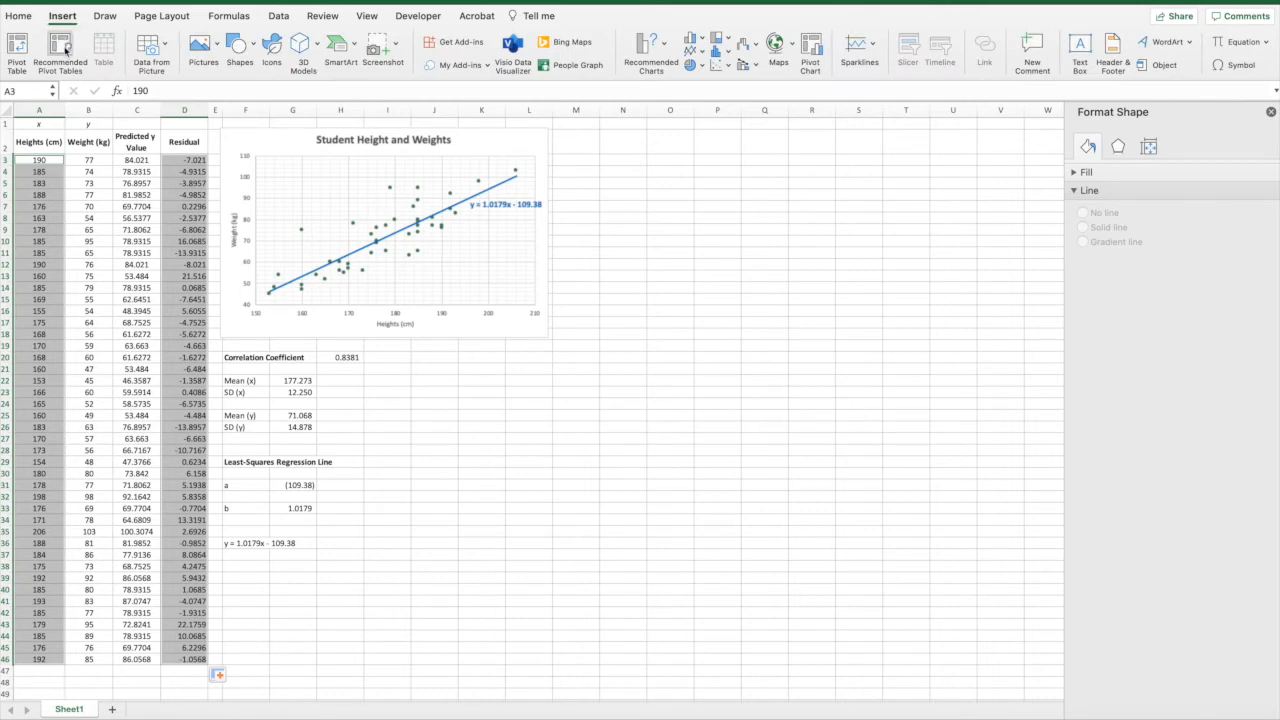
{"action": "left_click", "coordinate": [726, 67]}
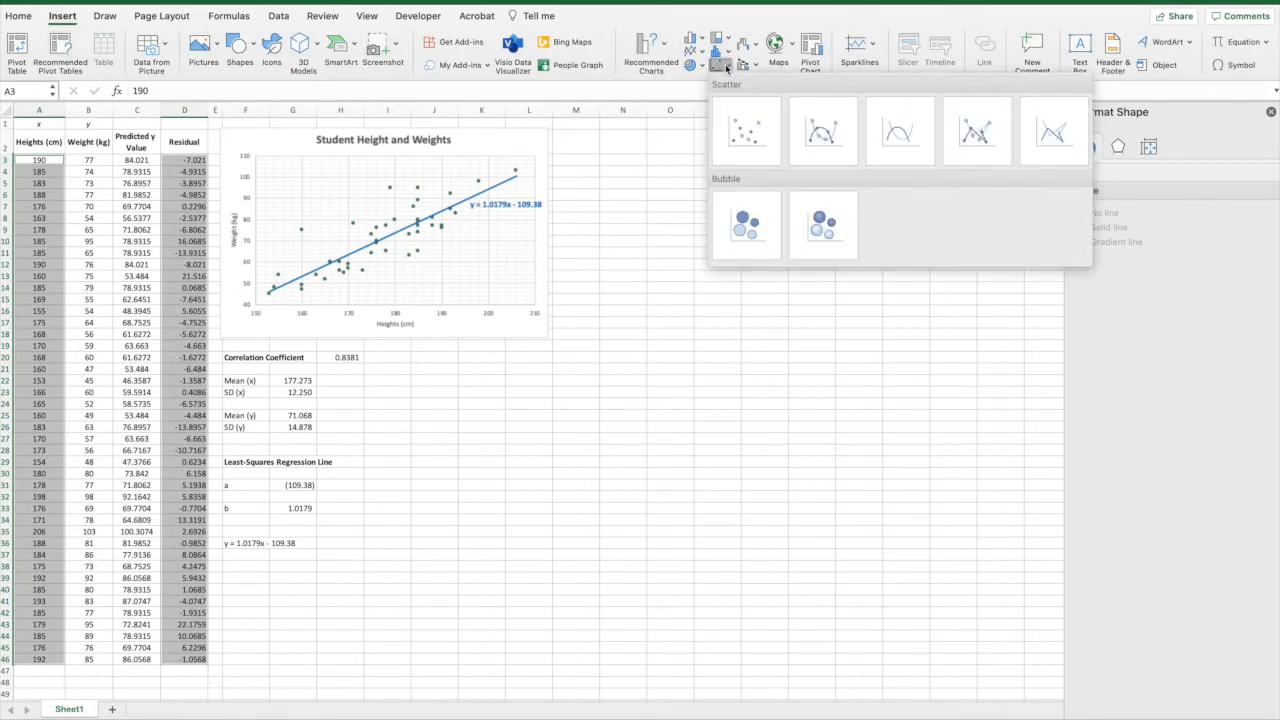
{"action": "left_click", "coordinate": [736, 126]}
{"action": "left_click_drag", "start_coordinate": [652, 403], "coordinate": [652, 377]}
{"action": "left_click_drag", "start_coordinate": [668, 524], "coordinate": [919, 686]}
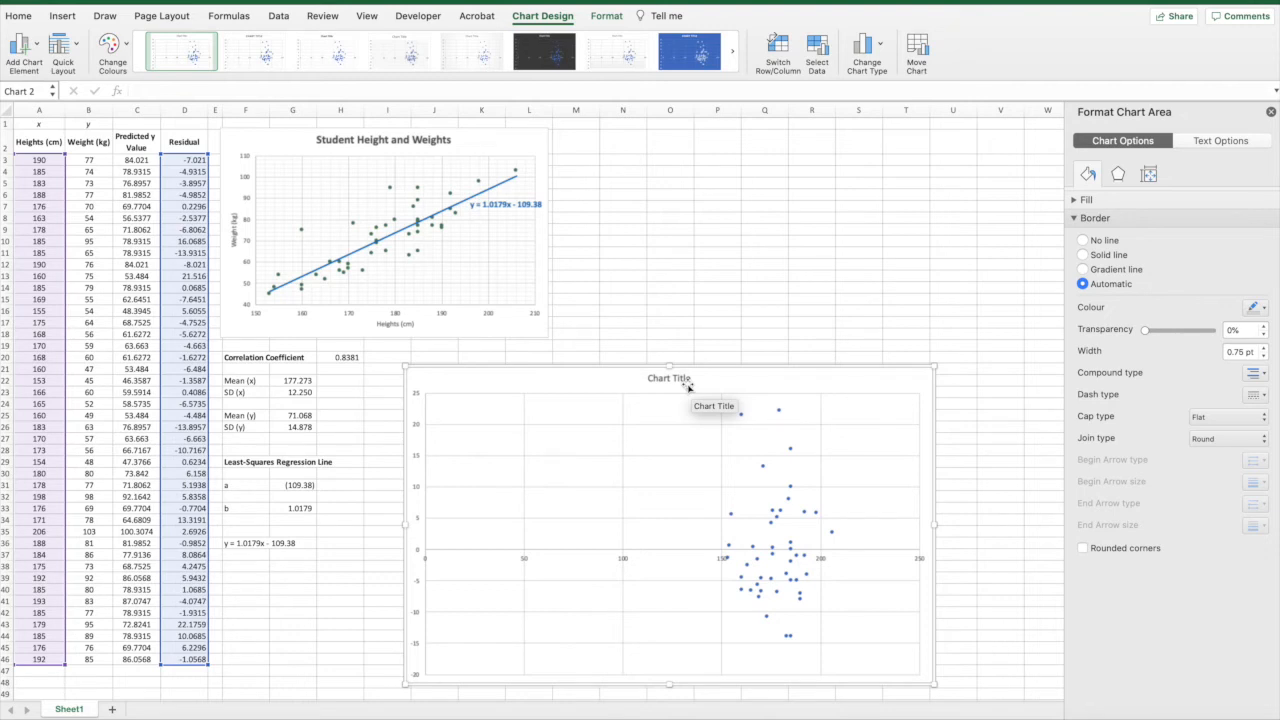
- Set the new scatter chart's title to "Residual Plot - Student Height and Weights"
{"action": "left_click", "coordinate": [680, 380]}
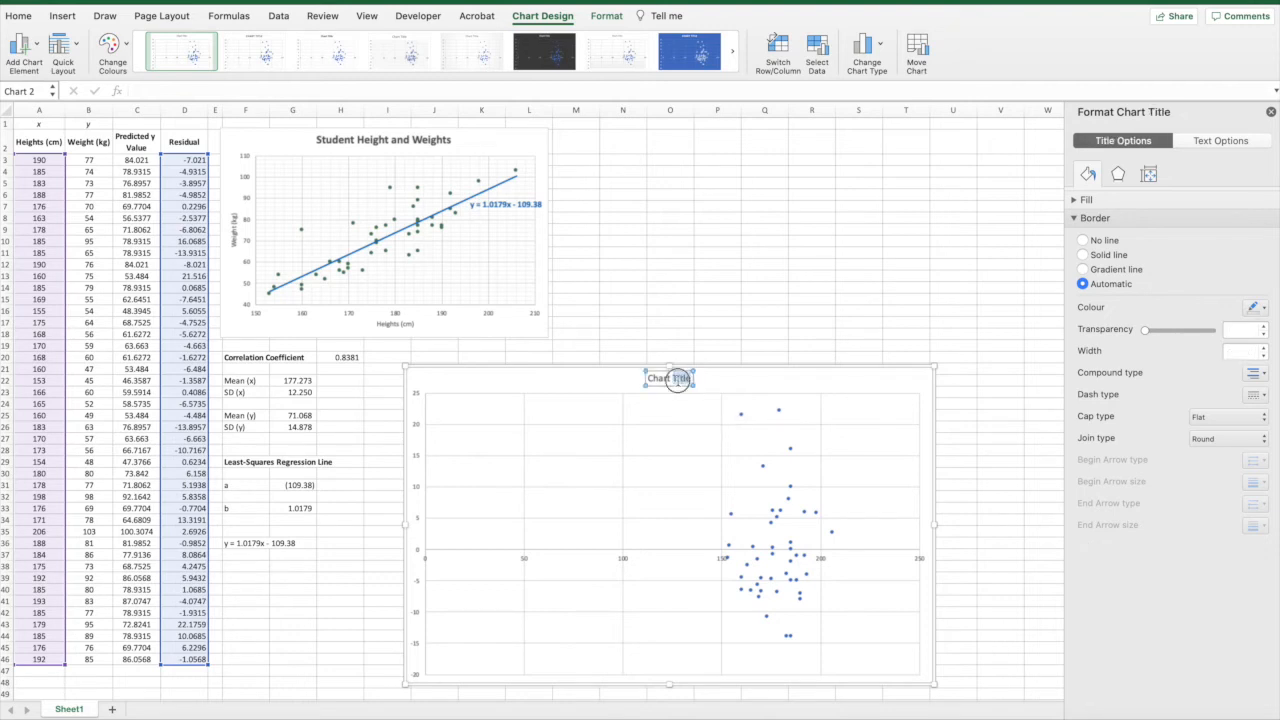
{"action": "type", "text": "Res"}
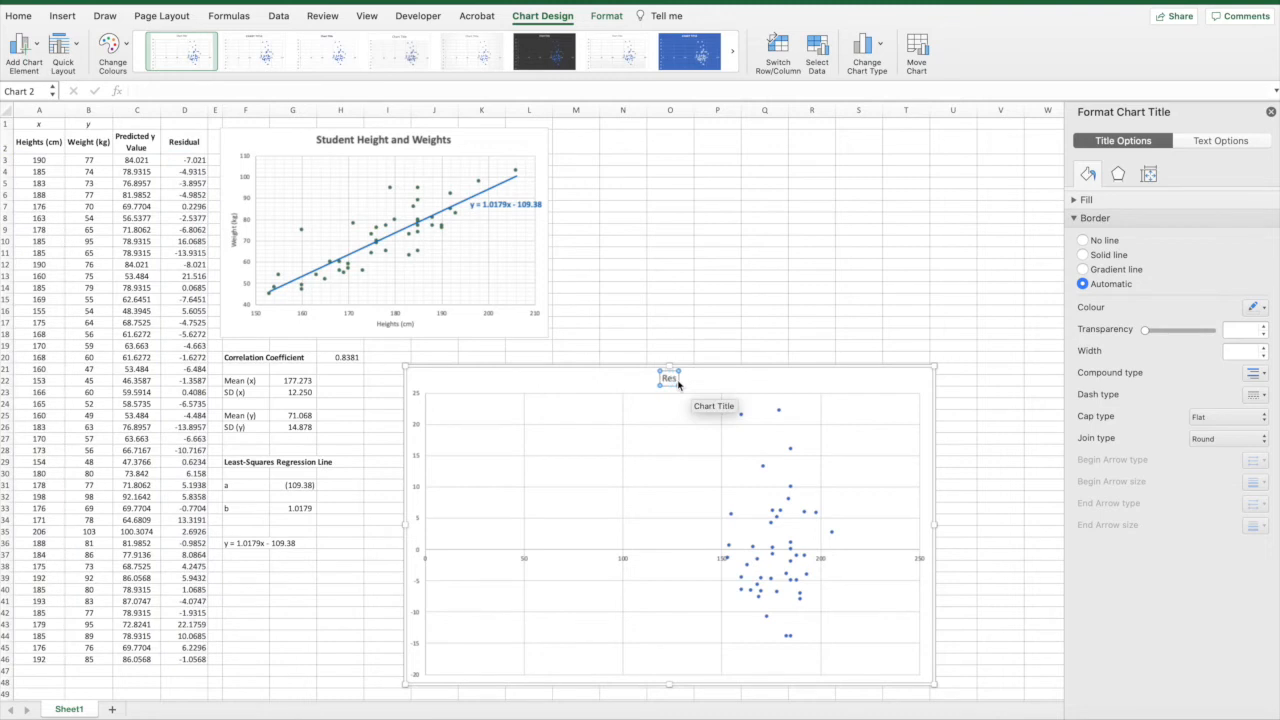
{"action": "type", "text": "idual Plot"}
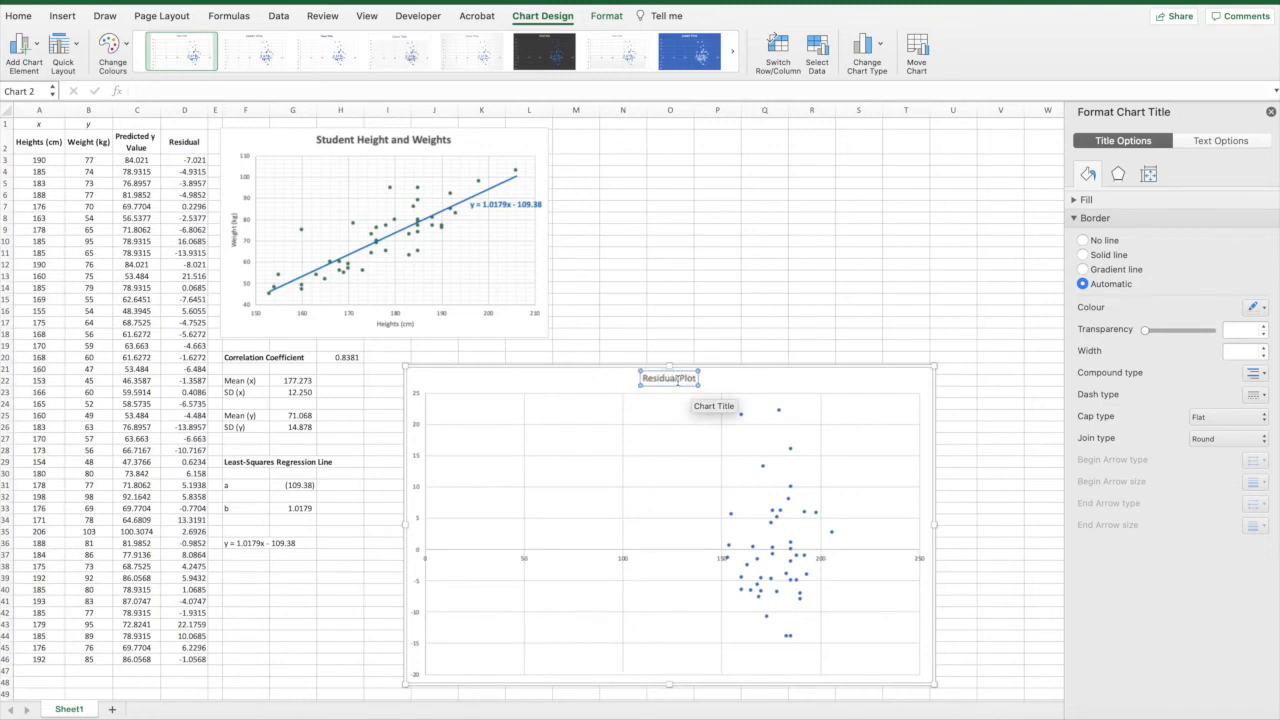
{"action": "type", "text": " - Student Heig"}
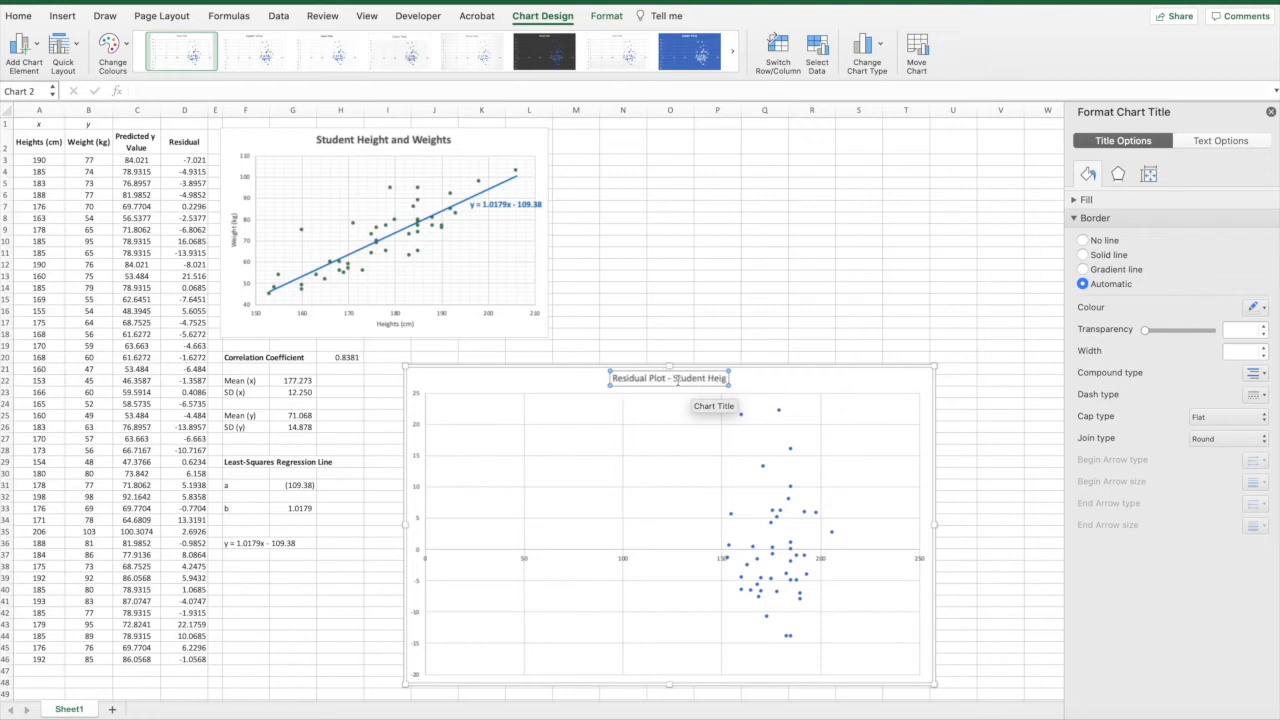
{"action": "type", "text": "ht and Weig"}
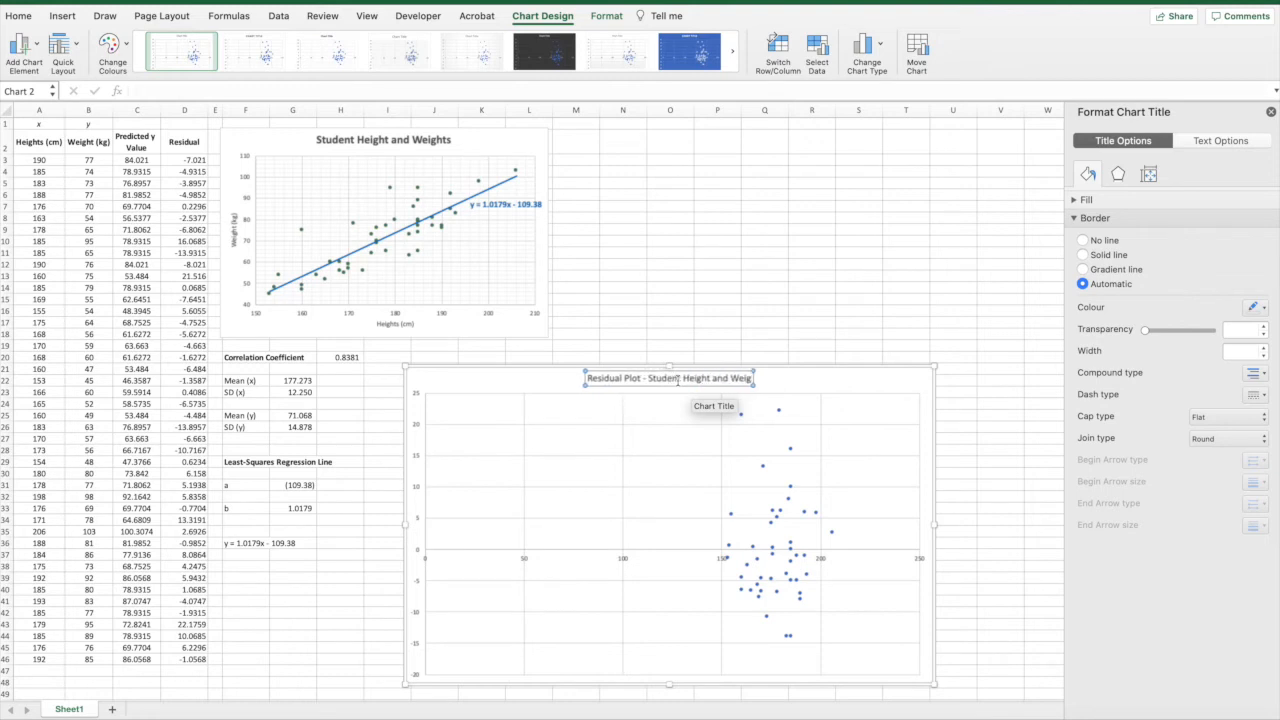
{"action": "type", "text": "hts"}
{"action": "left_click", "coordinate": [546, 383]}
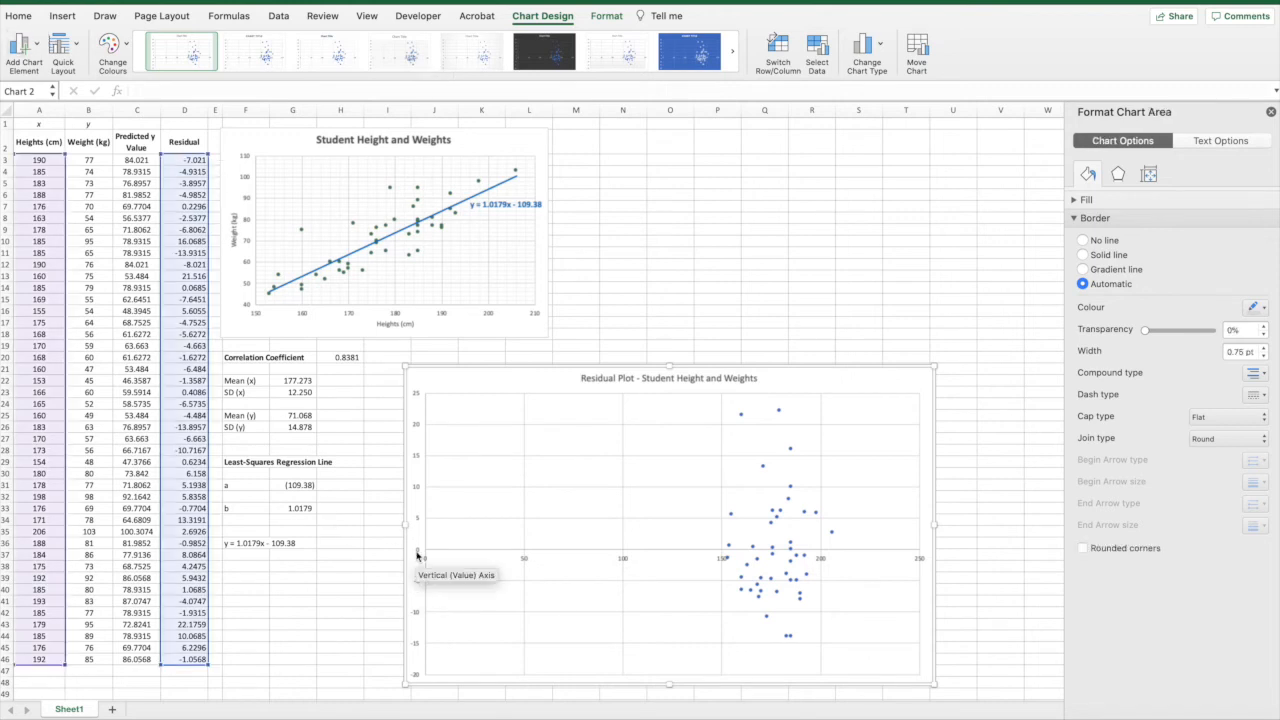
- Add a primary vertical axis title reading "Residuals" to the residual plot
{"action": "left_click", "coordinate": [36, 47]}
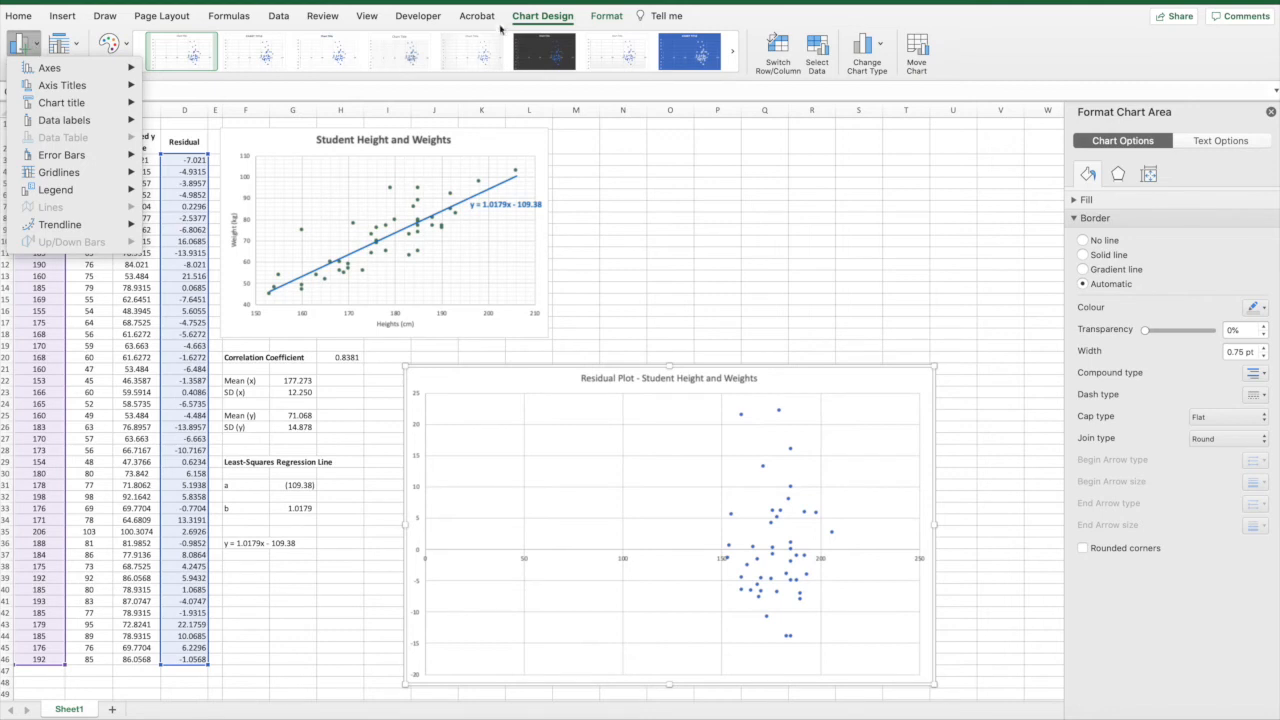
{"action": "left_click", "coordinate": [540, 17]}
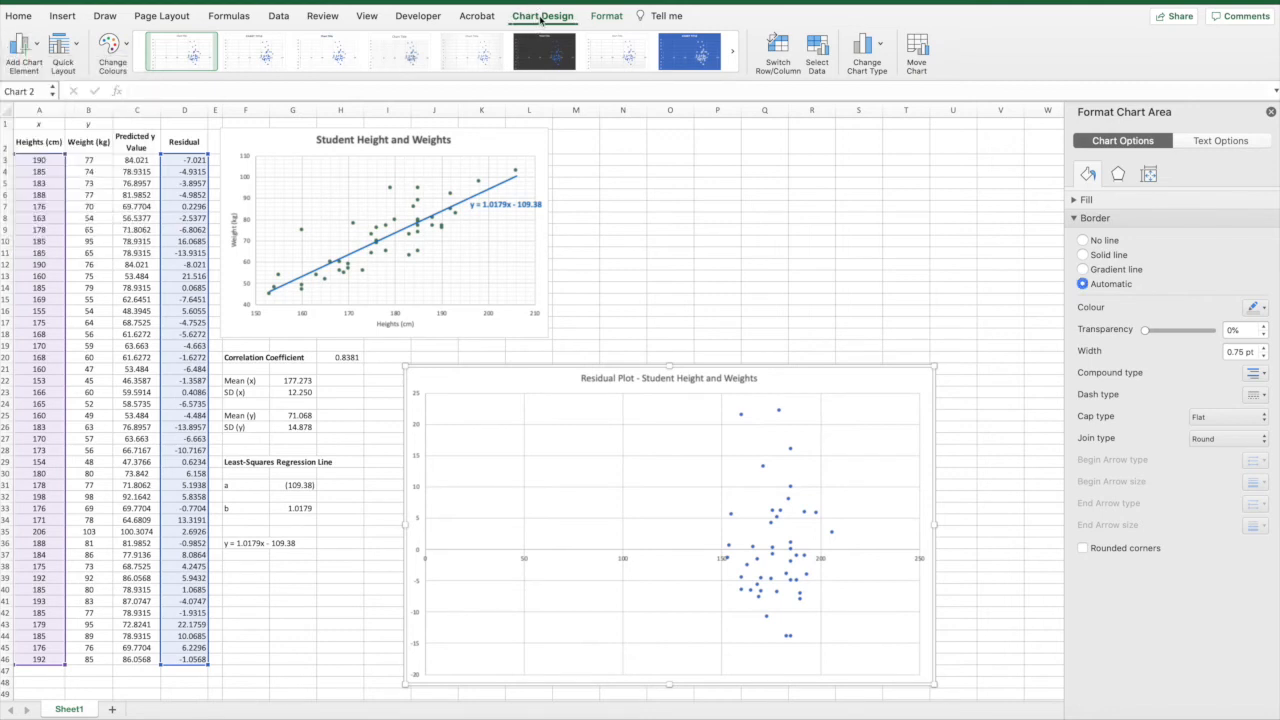
{"action": "left_click", "coordinate": [22, 56]}
{"action": "mouse_move", "coordinate": [29, 73]}
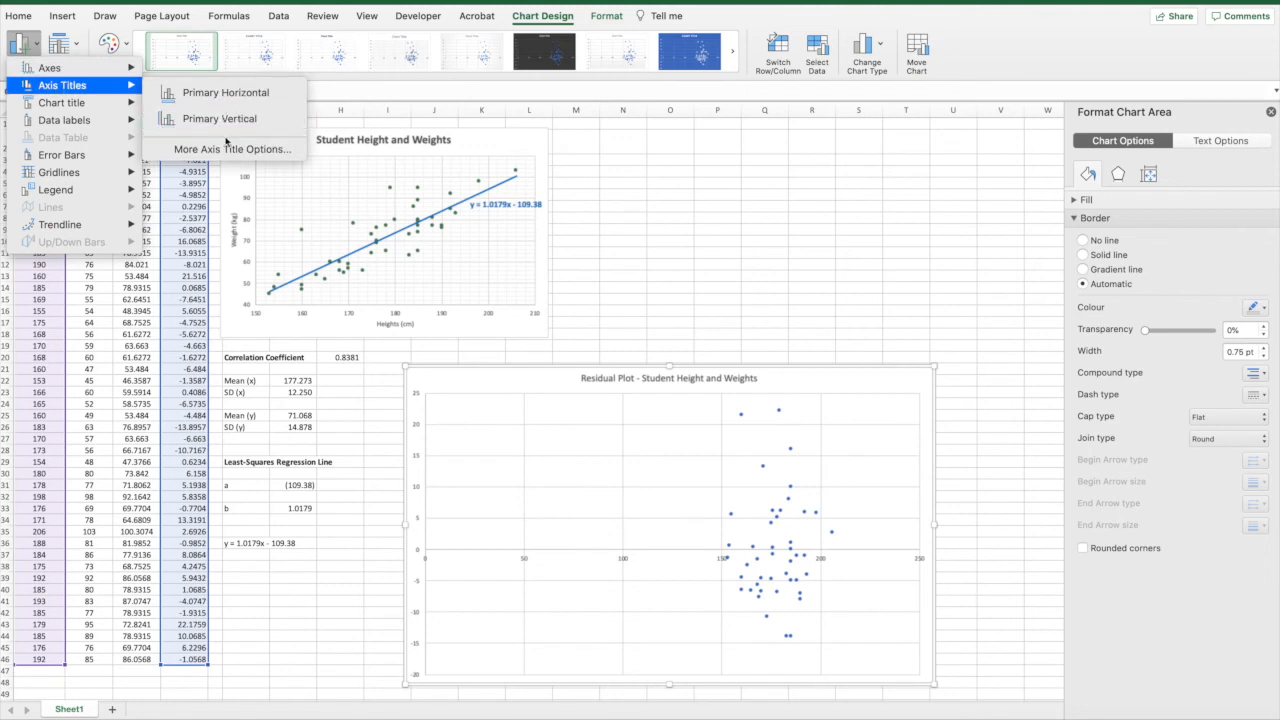
{"action": "left_click", "coordinate": [233, 125]}
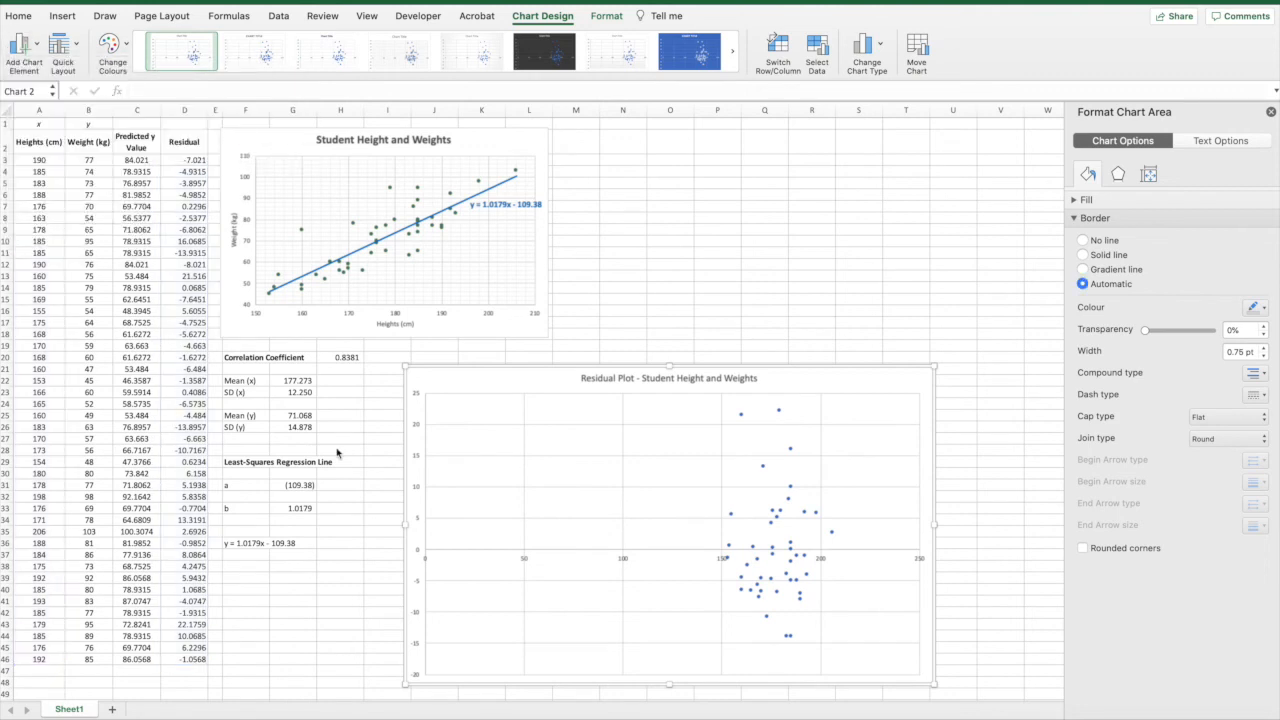
{"action": "triple_click", "coordinate": [420, 537]}
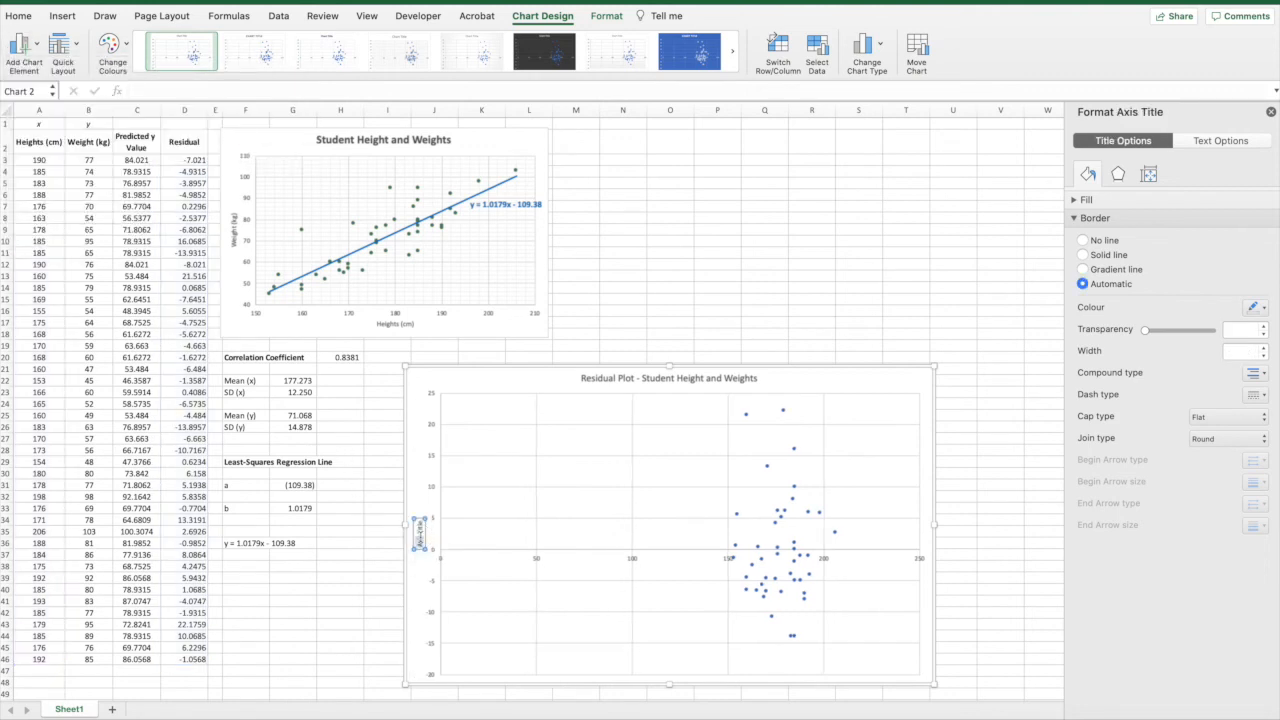
{"action": "type", "text": "Residual"}
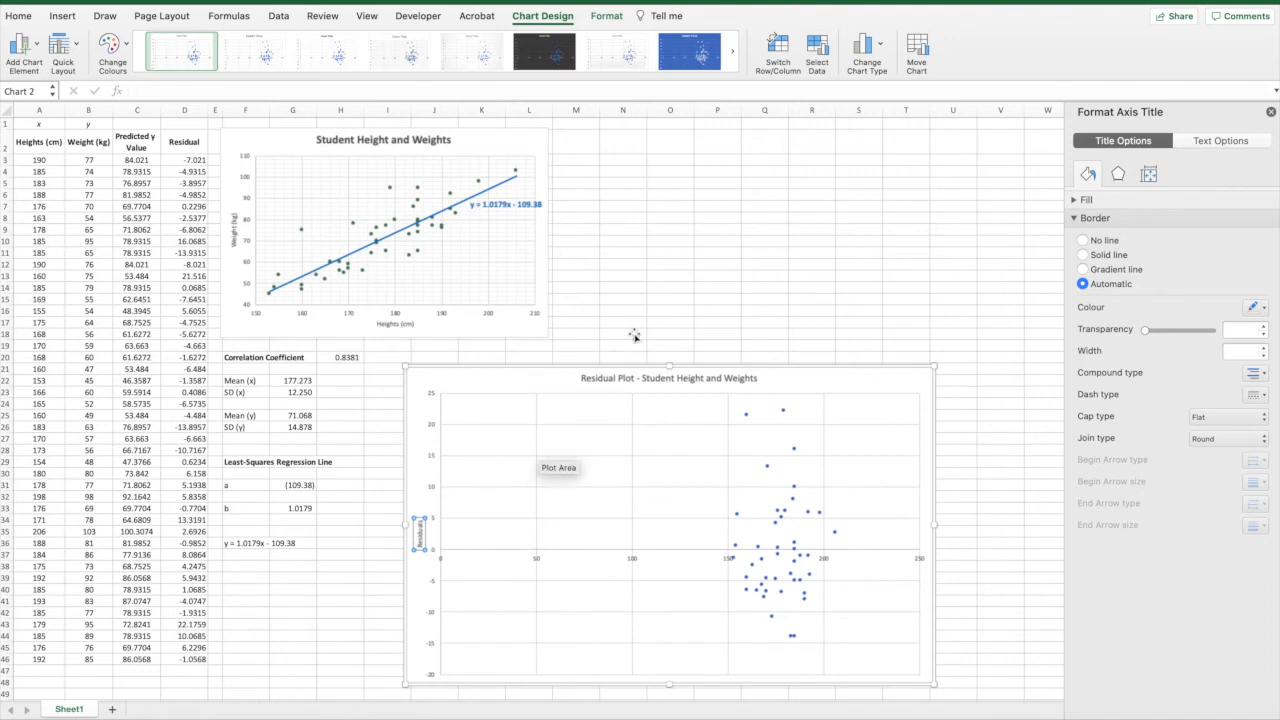
{"action": "left_click", "coordinate": [672, 299]}
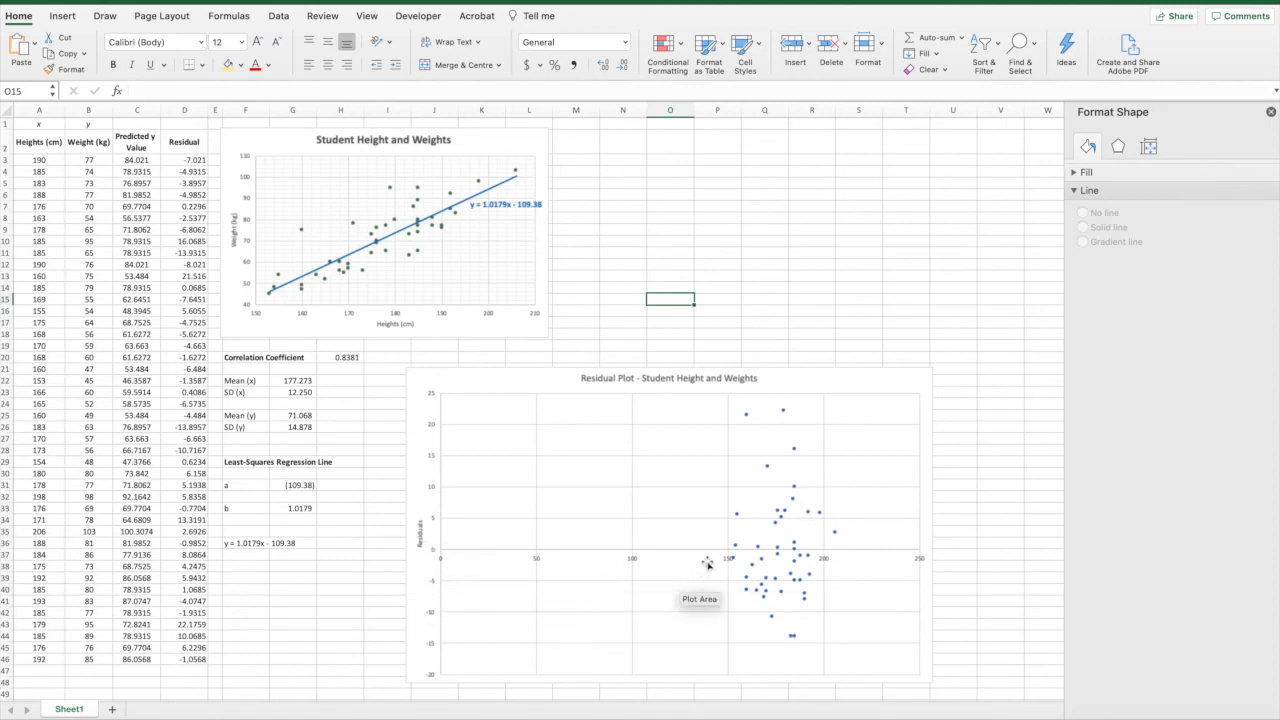
- Set the minimum bound of the residual plot's horizontal axis to 150
{"action": "left_click", "coordinate": [632, 562]}
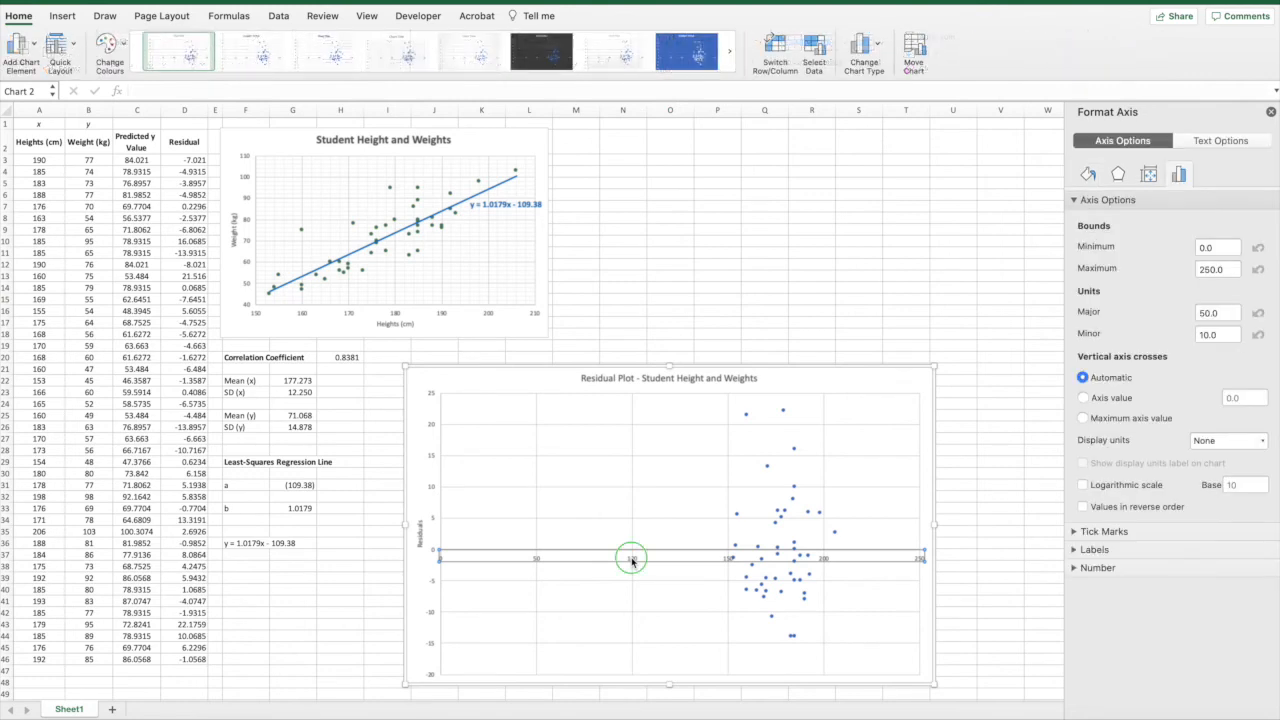
{"action": "right_click", "coordinate": [632, 560]}
{"action": "left_click", "coordinate": [674, 700]}
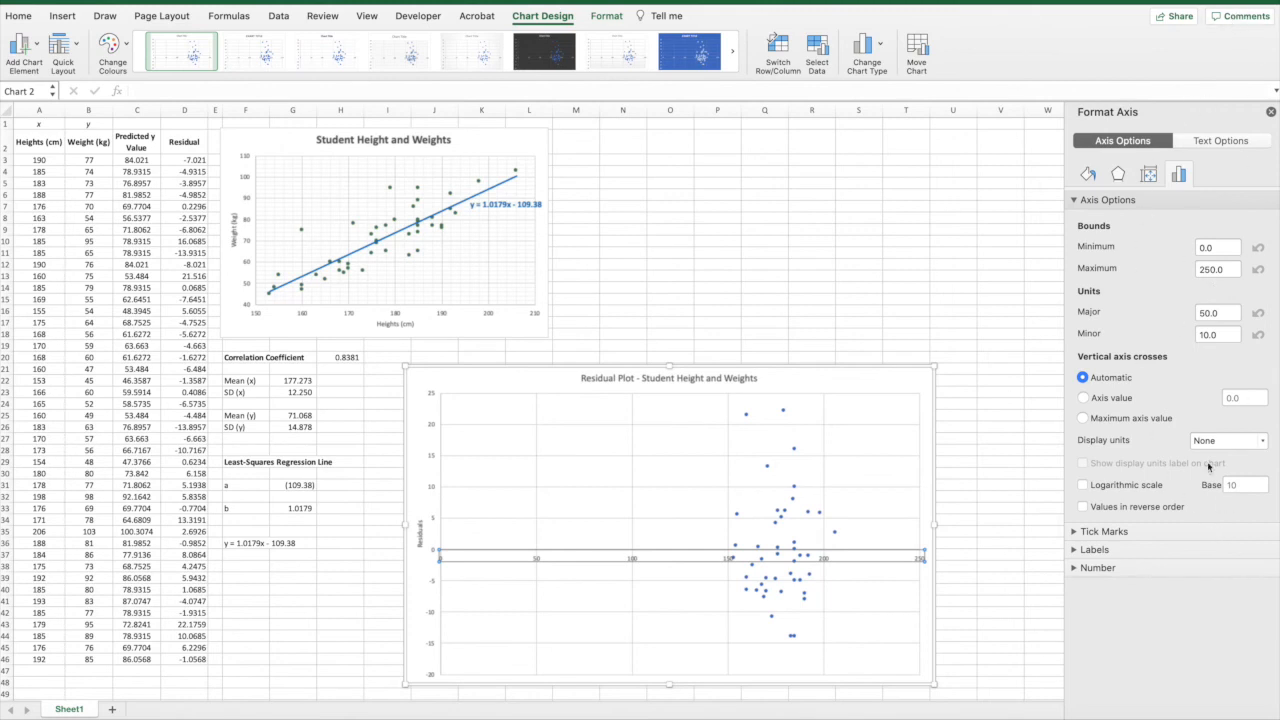
{"action": "double_click", "coordinate": [1207, 247]}
{"action": "type", "text": "150"}
{"action": "left_click", "coordinate": [978, 368]}
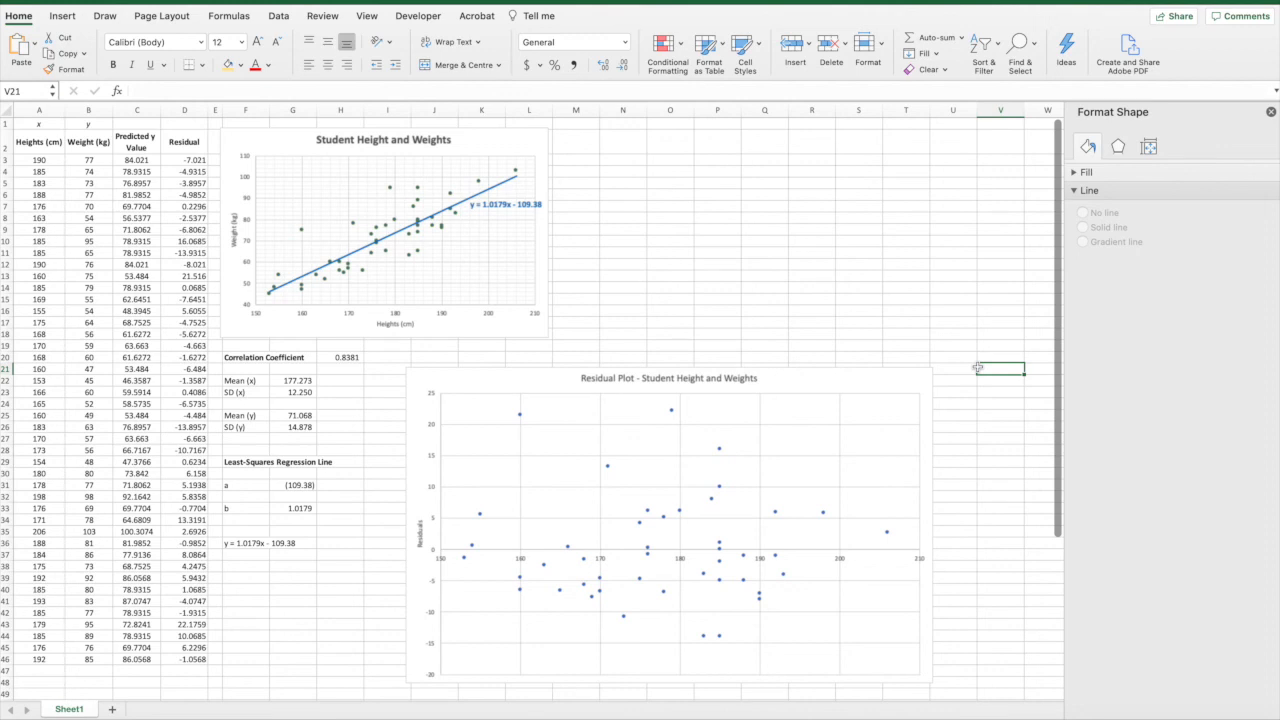
- Enlarge the residual plot's chart title to 16 pt and make it bold
{"action": "left_click", "coordinate": [737, 379]}
{"action": "left_click", "coordinate": [257, 41]}
{"action": "left_click", "coordinate": [113, 64]}
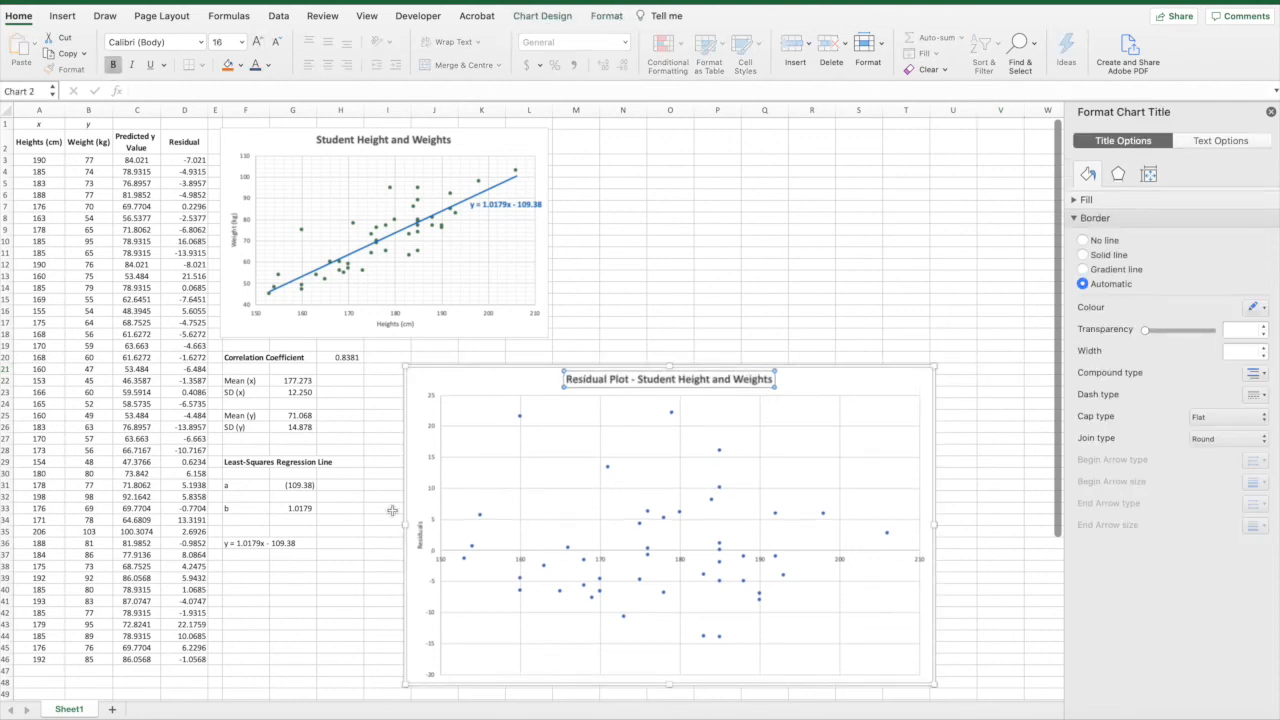
- Enlarge the residual plot's "Residuals" vertical axis title to 16 pt, make it bold, and deselect the chart
{"action": "left_click", "coordinate": [419, 542]}
{"action": "left_click", "coordinate": [257, 42]}
{"action": "left_click", "coordinate": [257, 42]}
{"action": "left_click", "coordinate": [257, 42]}
{"action": "left_click", "coordinate": [257, 42]}
{"action": "left_click", "coordinate": [257, 42]}
{"action": "left_click", "coordinate": [113, 64]}
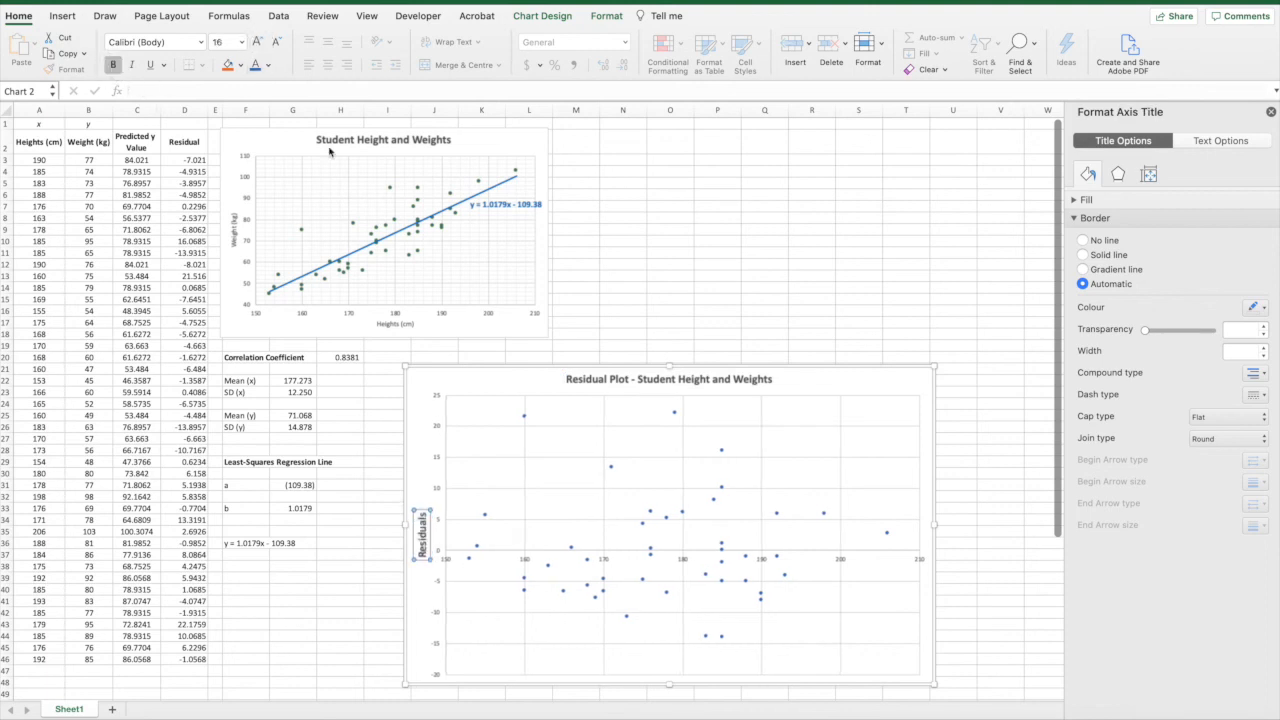
{"action": "left_click", "coordinate": [800, 321]}
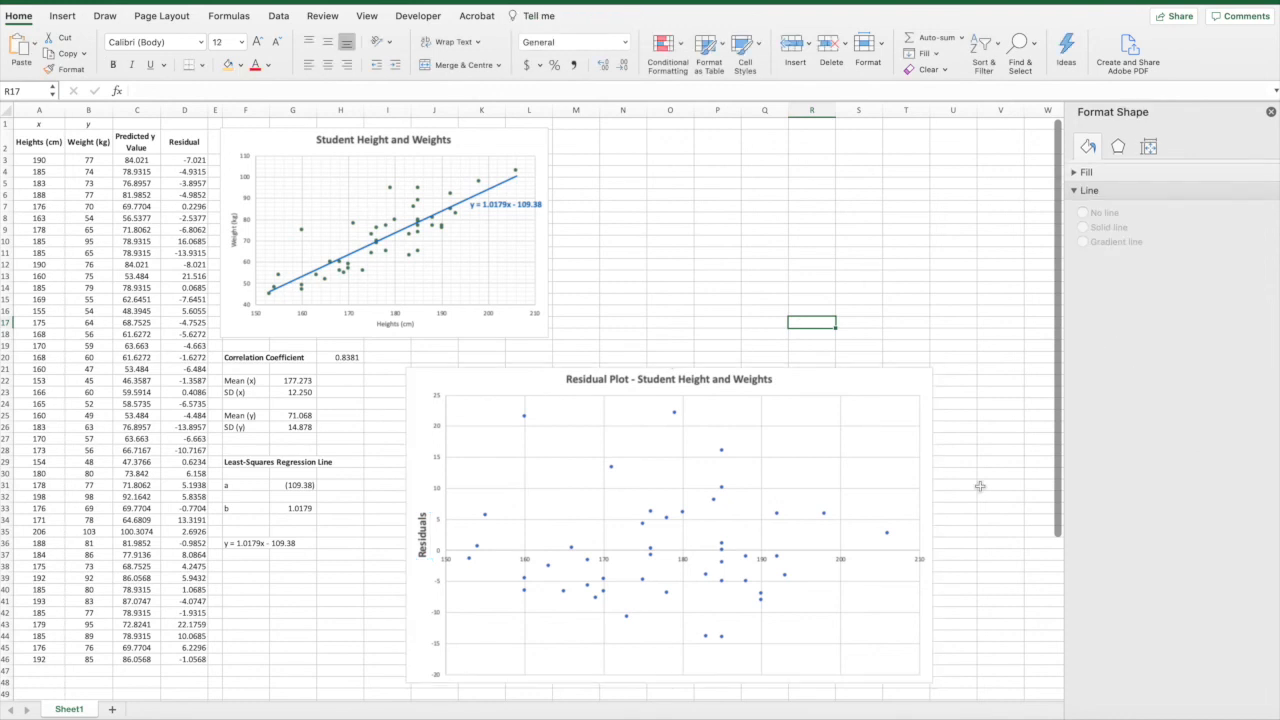